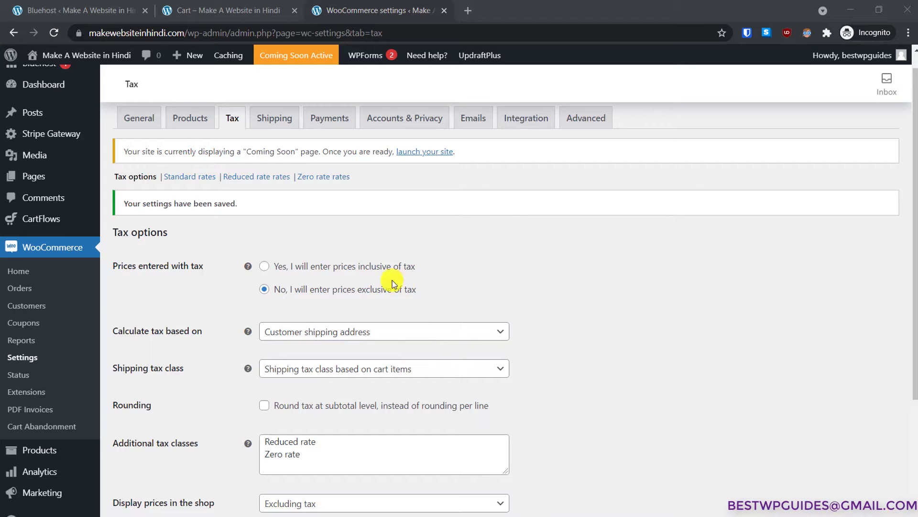
# Review the tax options, including the available choices for the tax calculation address and the shipping tax class.
pyautogui.scroll(-1, 459, 242)
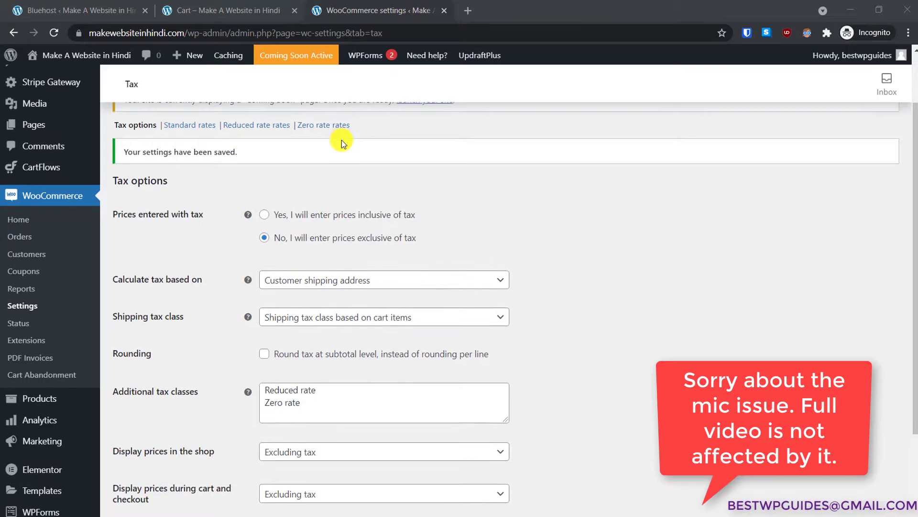
pyautogui.scroll(-2, 341, 143)
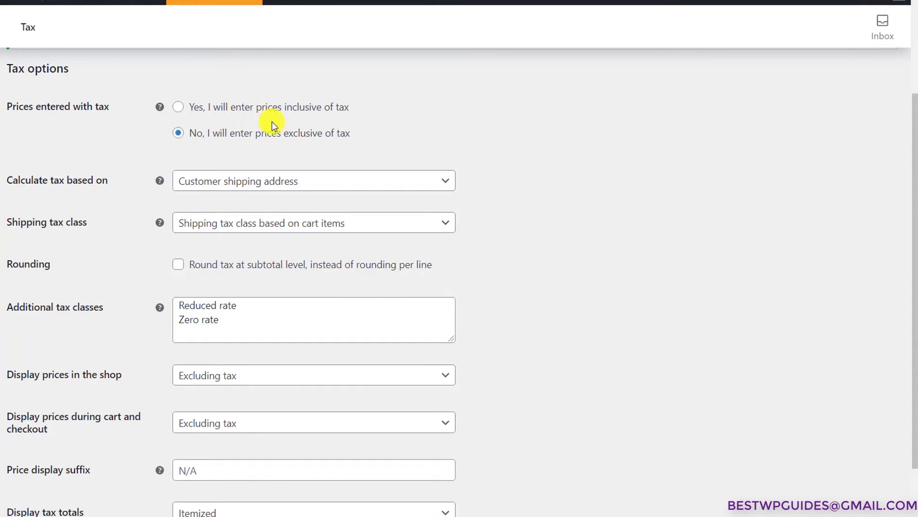
pyautogui.scroll(-1, 495, 203)
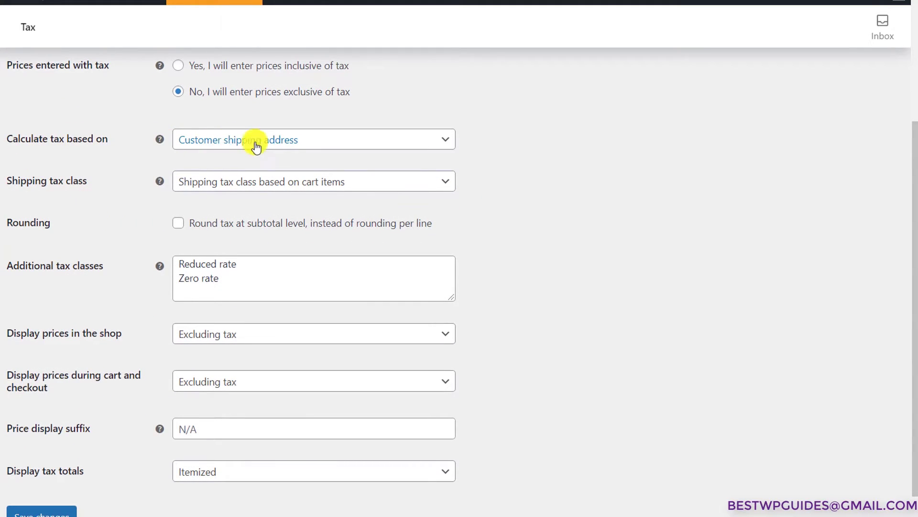
pyautogui.click(279, 146)
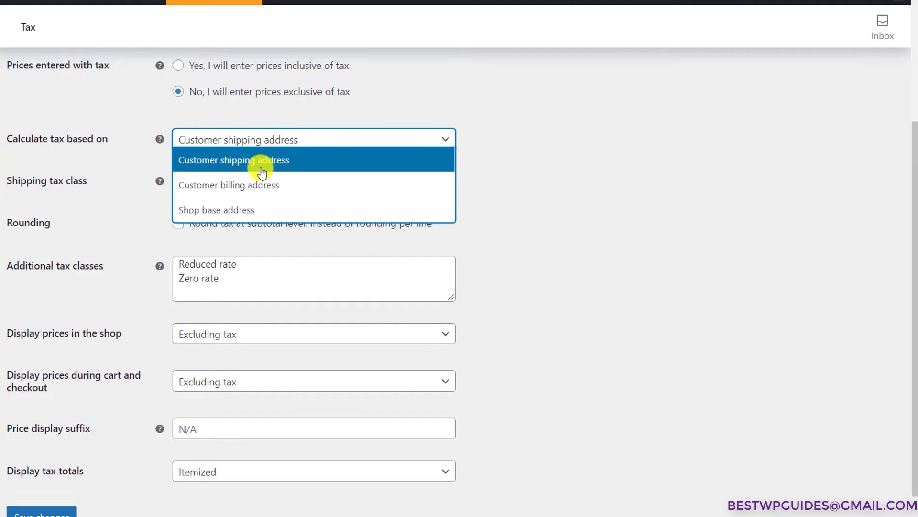
pyautogui.click(582, 175)
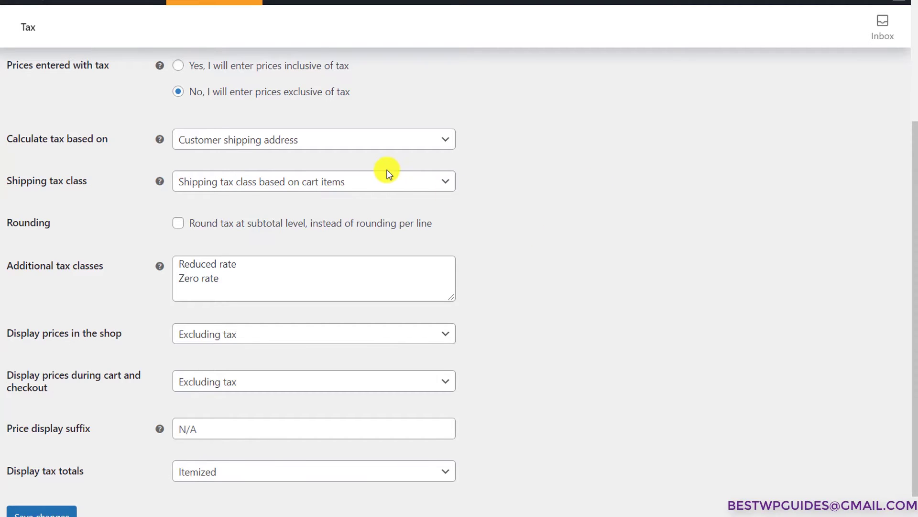
pyautogui.click(380, 184)
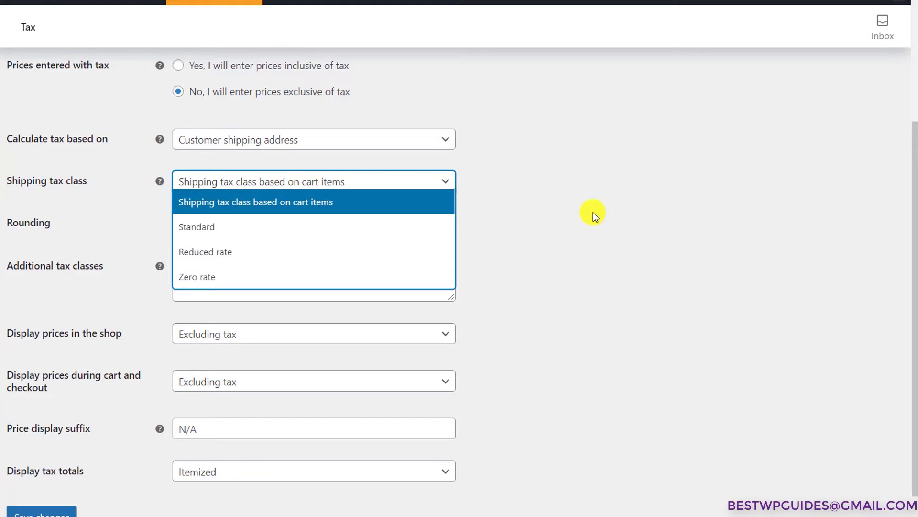
pyautogui.click(572, 208)
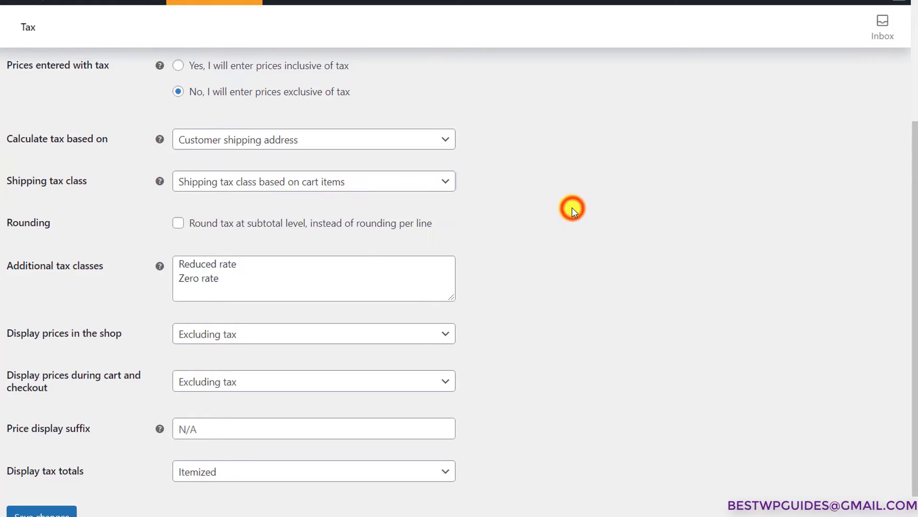
pyautogui.scroll(-1, 572, 208)
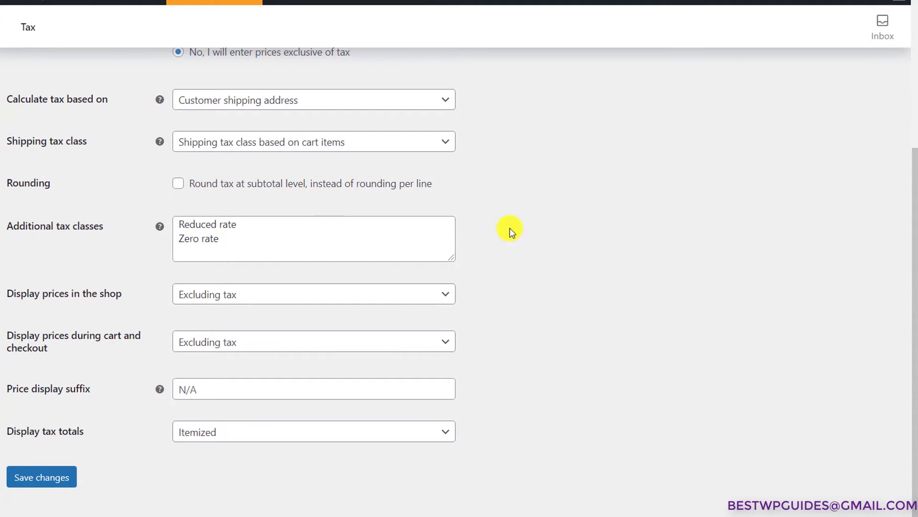
pyautogui.scroll(-1, 511, 230)
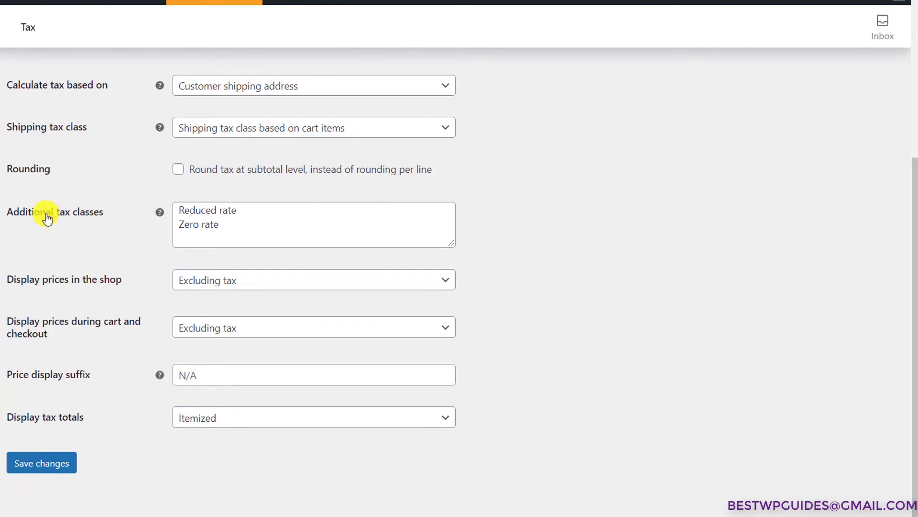
# Add GST 5, GST 10 and GST 18 as additional tax classes and save the tax options.
pyautogui.click(249, 229)
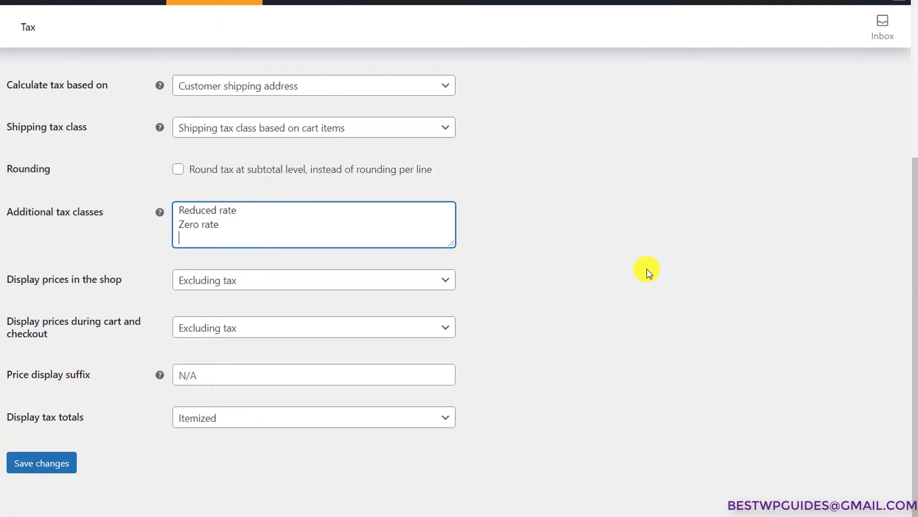
pyautogui.press('Return')
pyautogui.write('GST')
pyautogui.press('Return')
pyautogui.write('GST')
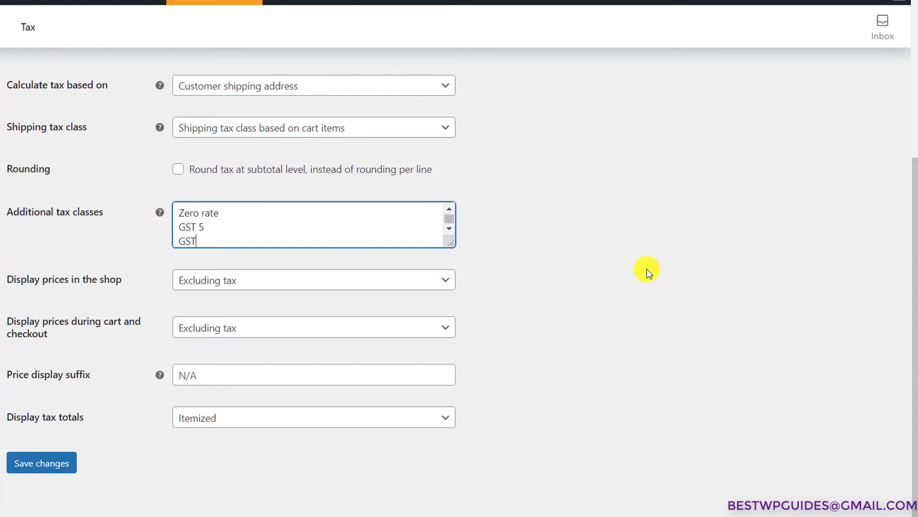
pyautogui.write(' 10')
pyautogui.press('Return')
pyautogui.click(646, 268)
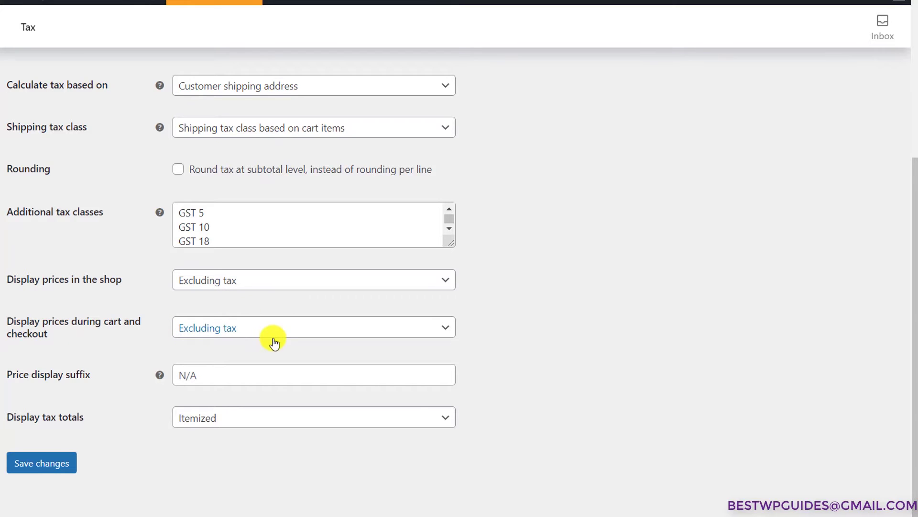
pyautogui.click(42, 465)
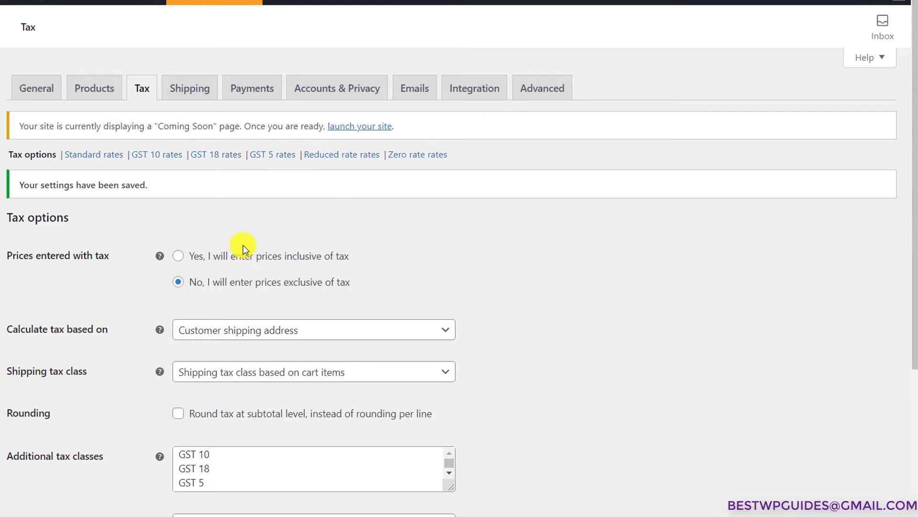
# Insert a row in the GST 10 tax rates and set its country code to IN (India).
pyautogui.scroll(-4, 243, 245)
pyautogui.scroll(1, 205, 332)
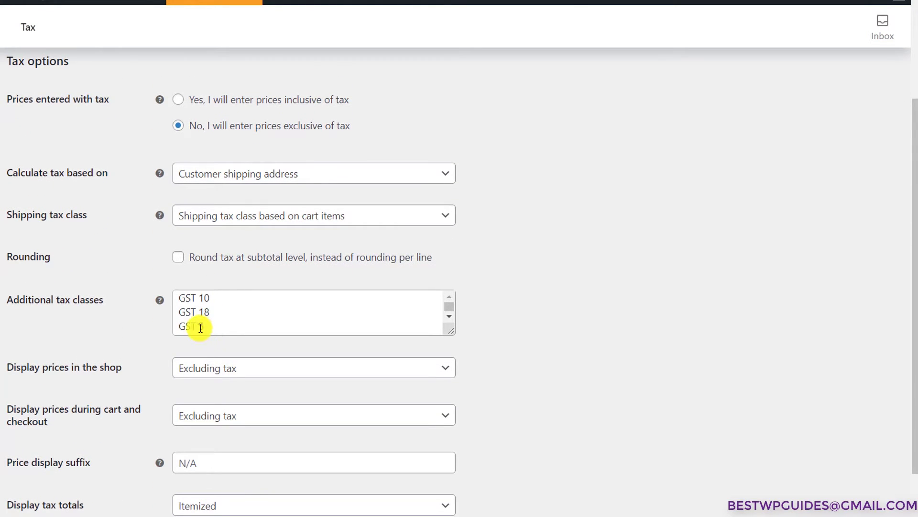
pyautogui.scroll(3, 213, 297)
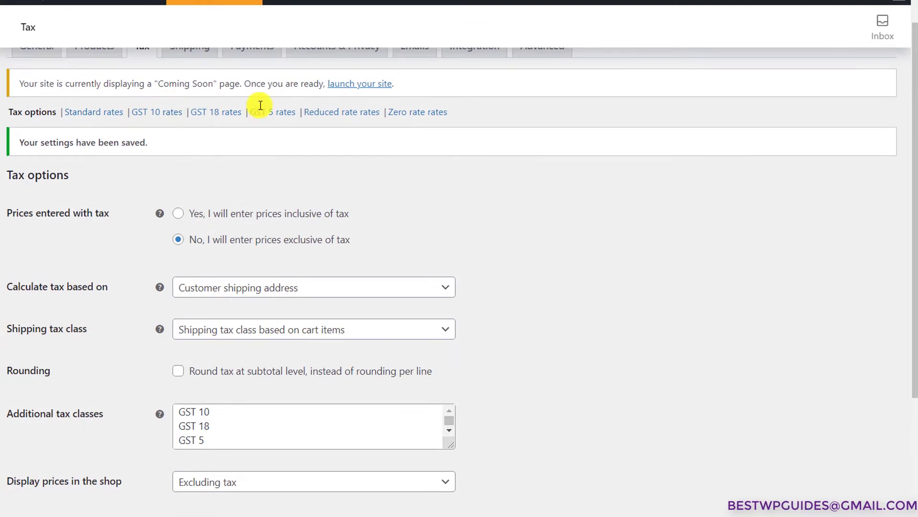
pyautogui.click(158, 115)
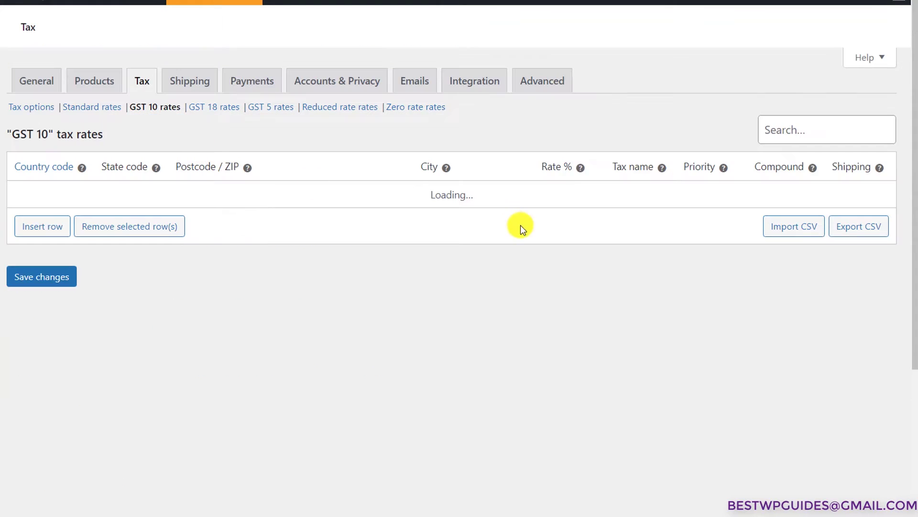
pyautogui.click(41, 240)
pyautogui.click(41, 240)
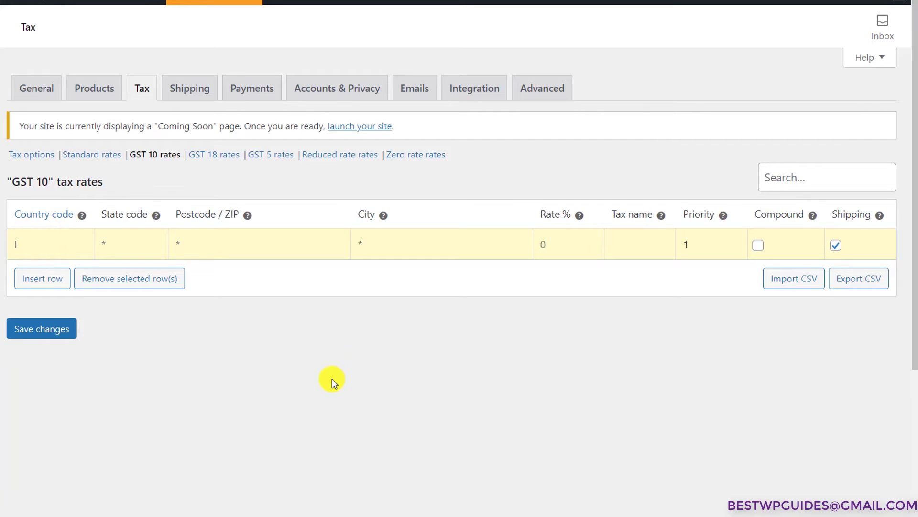
pyautogui.write('IN')
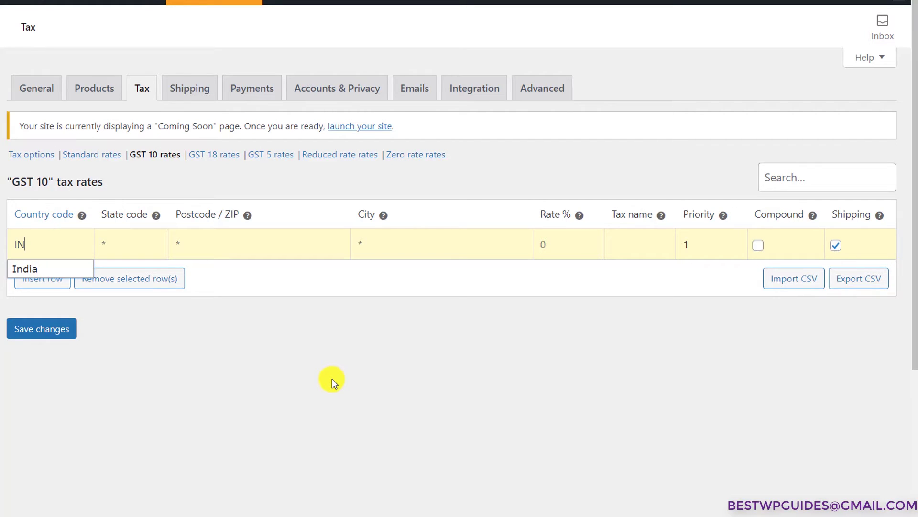
pyautogui.click(39, 268)
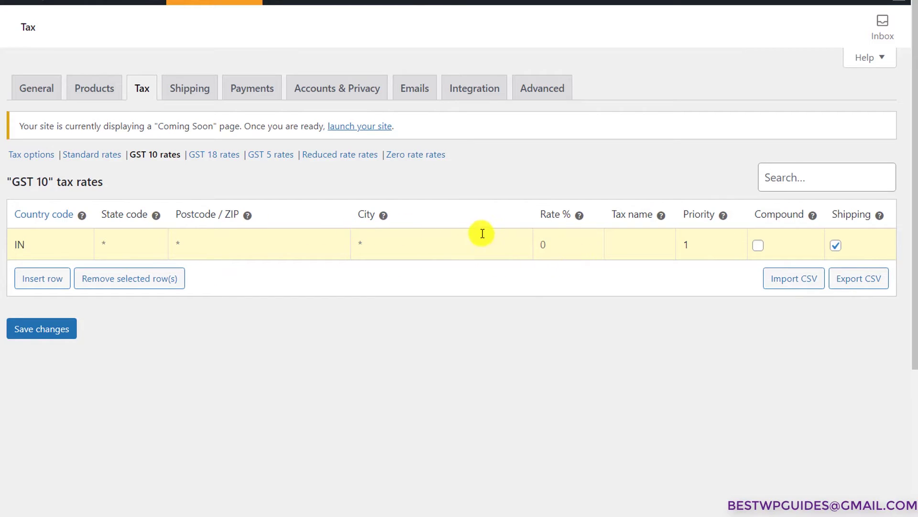
# Set the GST 10 row's rate to 10 and its tax name to GST 10%, saving the changes.
pyautogui.click(557, 250)
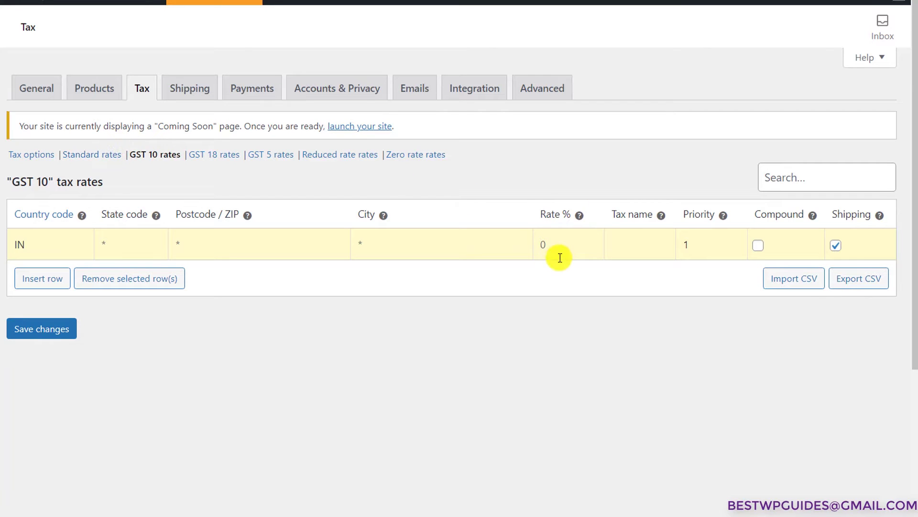
pyautogui.write('10')
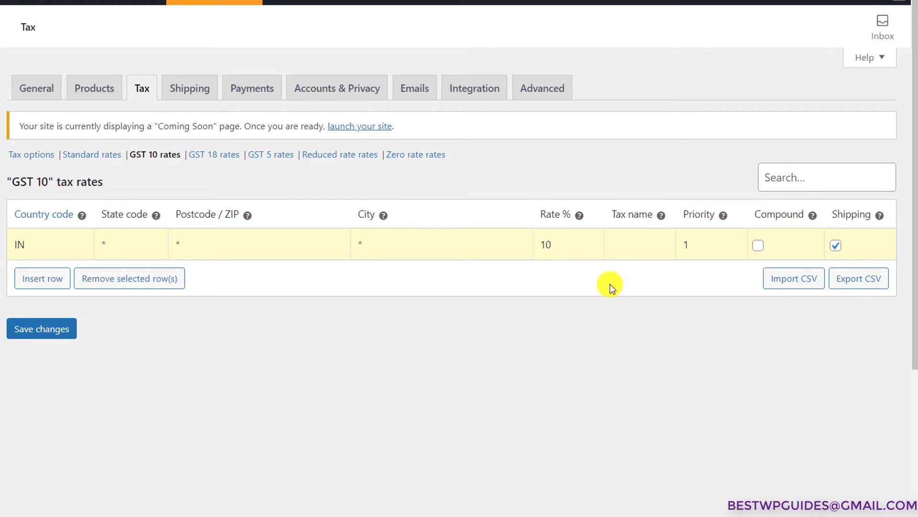
pyautogui.click(632, 249)
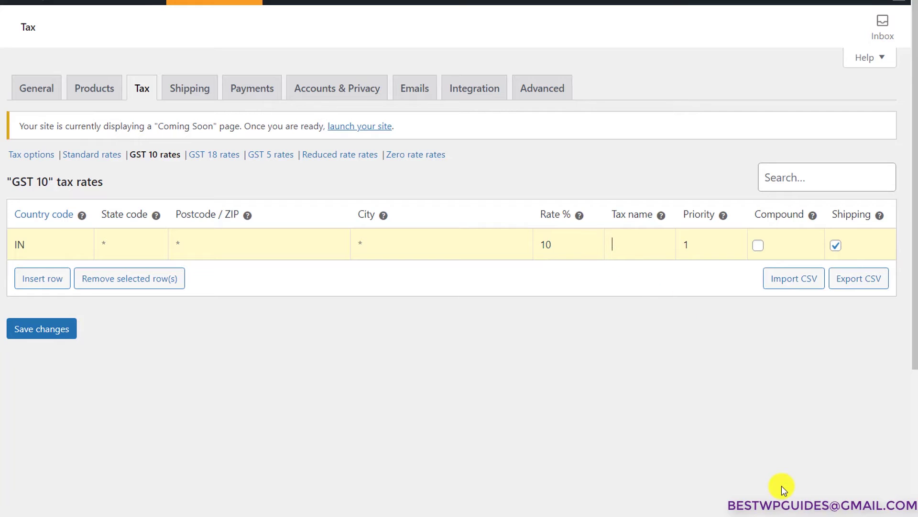
pyautogui.write('GST 10')
pyautogui.click(688, 410)
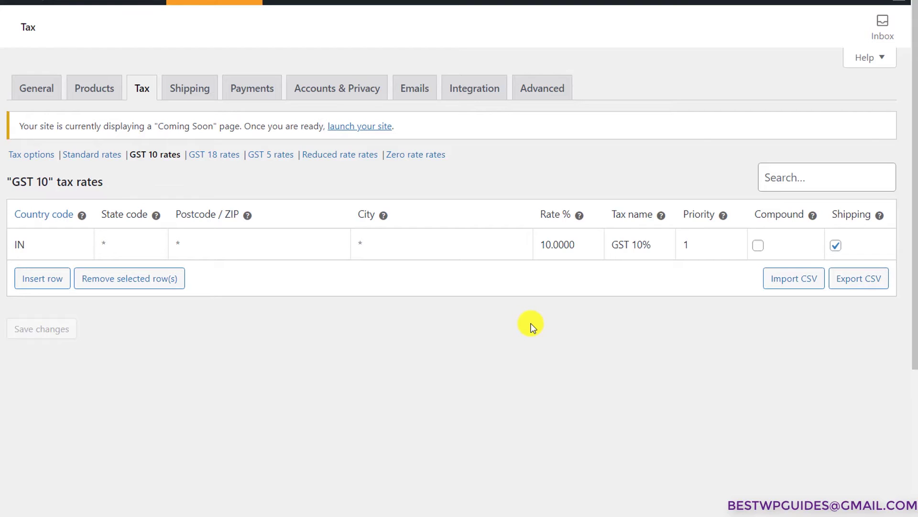
# Insert a row in the GST 18 tax rates and set its country code to IN (India).
pyautogui.click(209, 156)
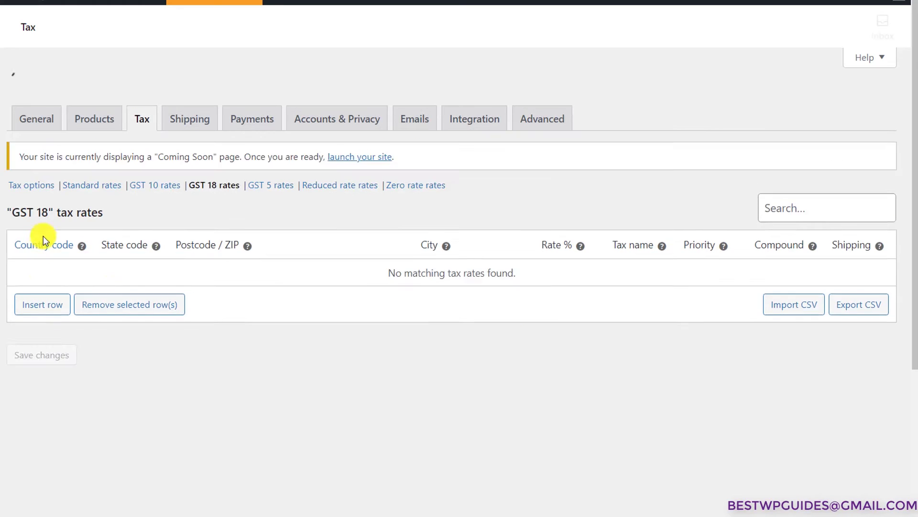
pyautogui.click(31, 277)
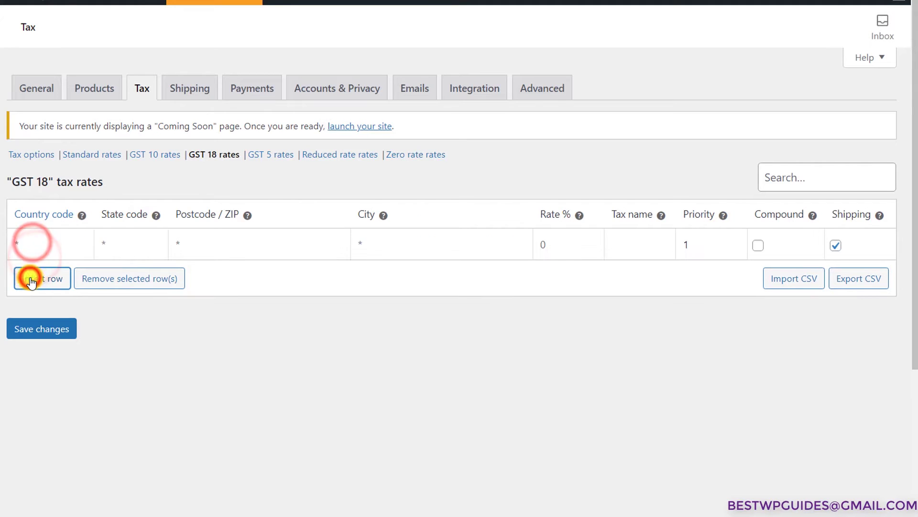
pyautogui.click(42, 243)
pyautogui.write('IND')
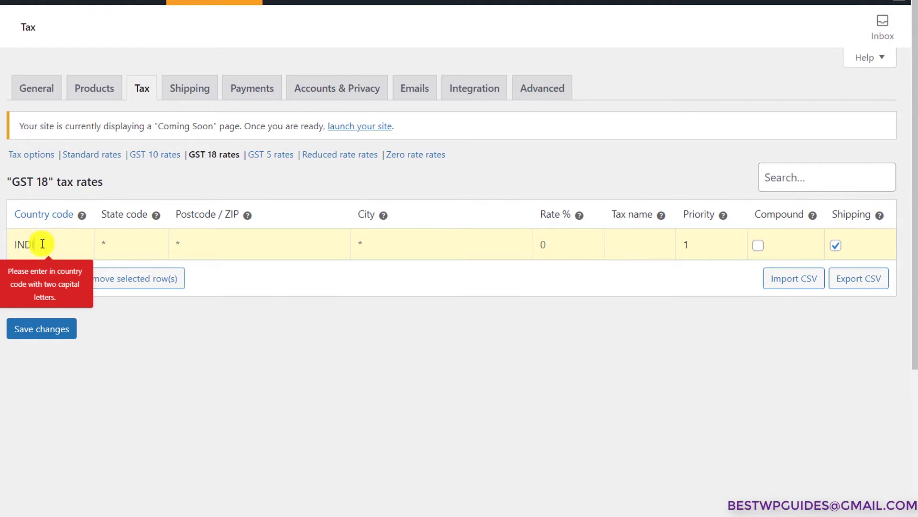
pyautogui.press('BackSpace')
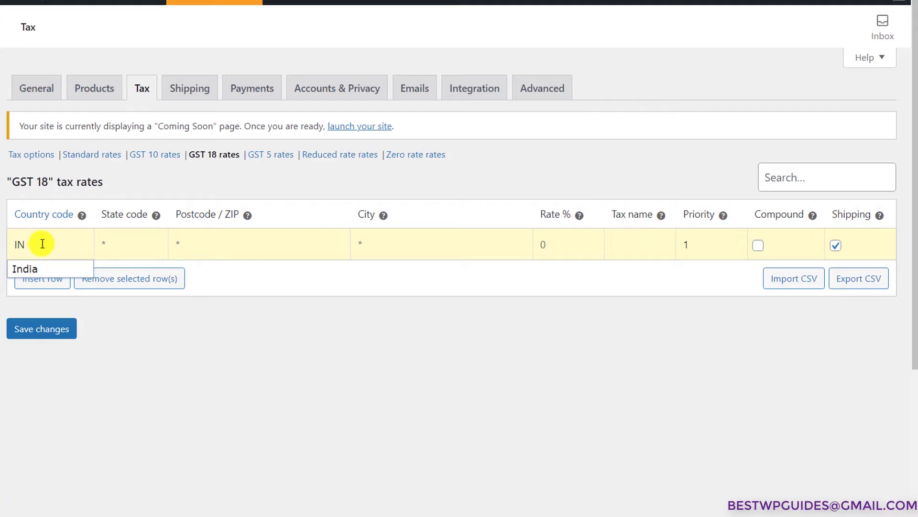
pyautogui.click(45, 267)
# Set the GST 18 row's rate to 18 and its tax name to GST 18%, and save the changes.
pyautogui.click(568, 244)
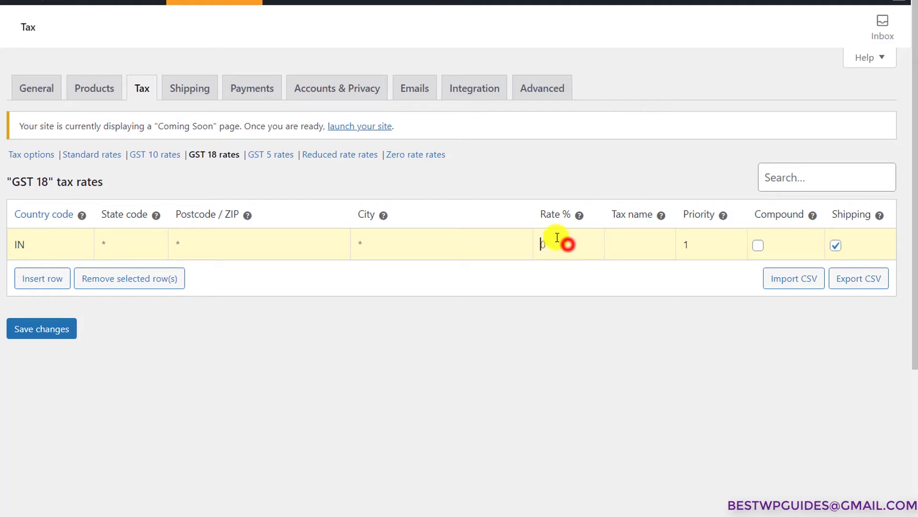
pyautogui.write('18')
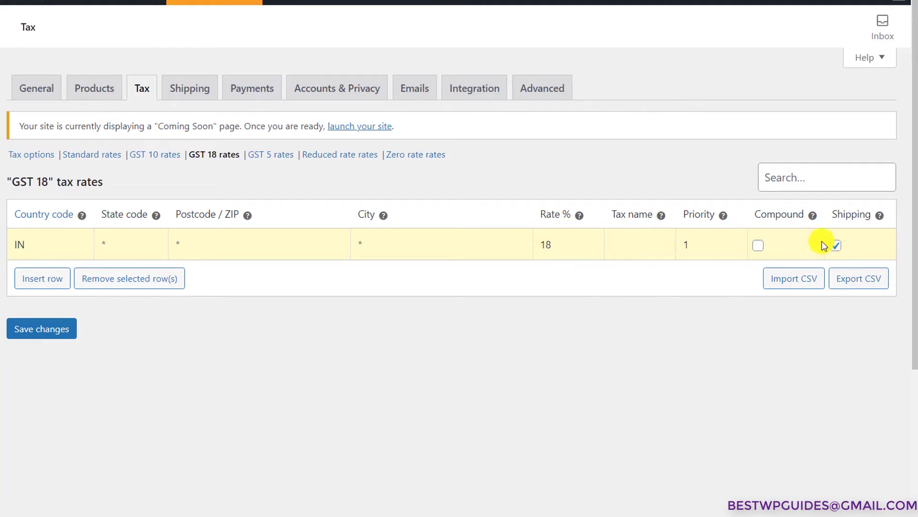
pyautogui.click(353, 385)
pyautogui.click(629, 230)
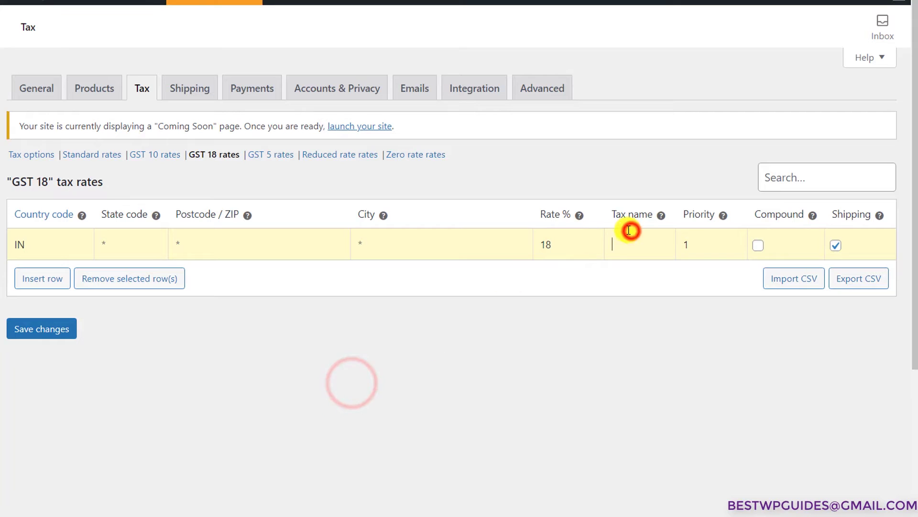
pyautogui.write('GST 18%')
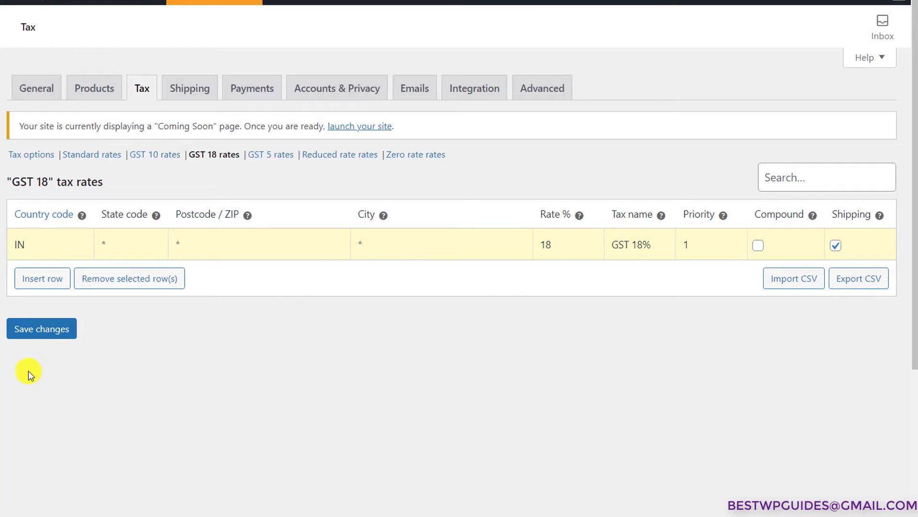
pyautogui.click(41, 328)
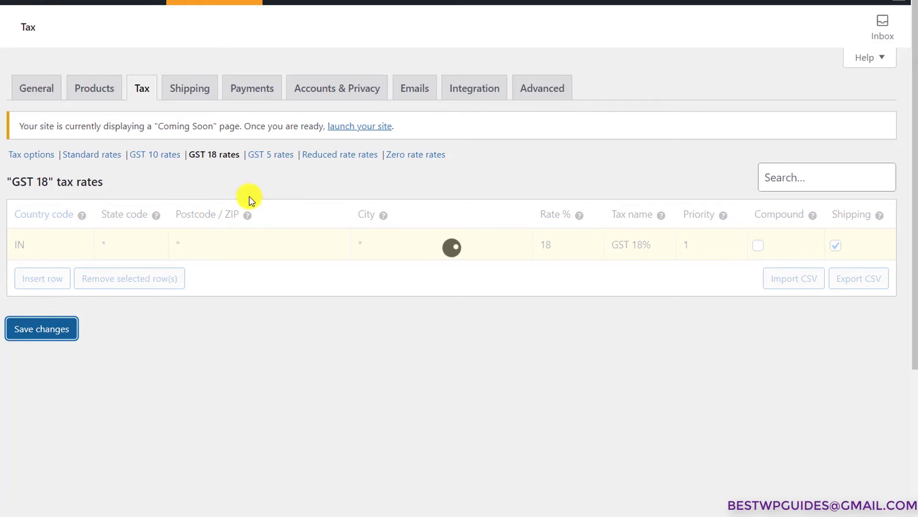
# Insert a row in the GST 5 tax rates and set its country code to IN (India).
pyautogui.click(266, 157)
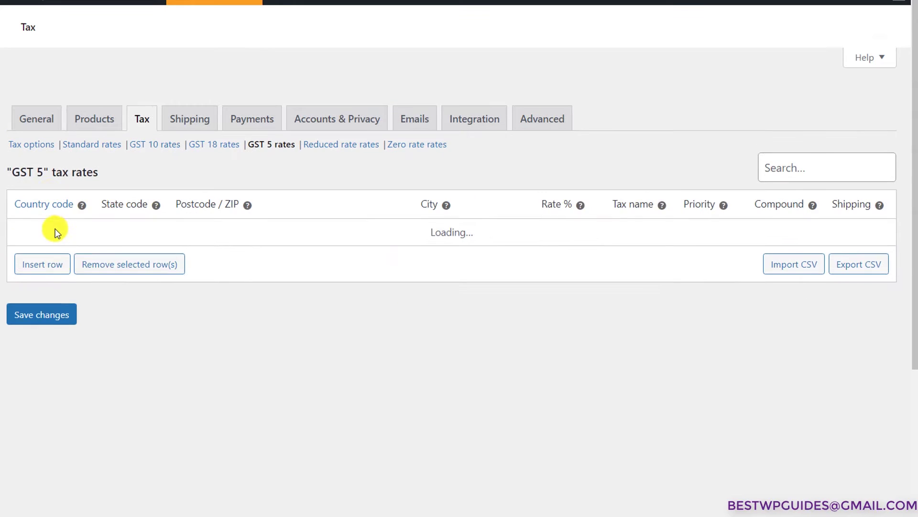
pyautogui.click(34, 278)
pyautogui.click(43, 245)
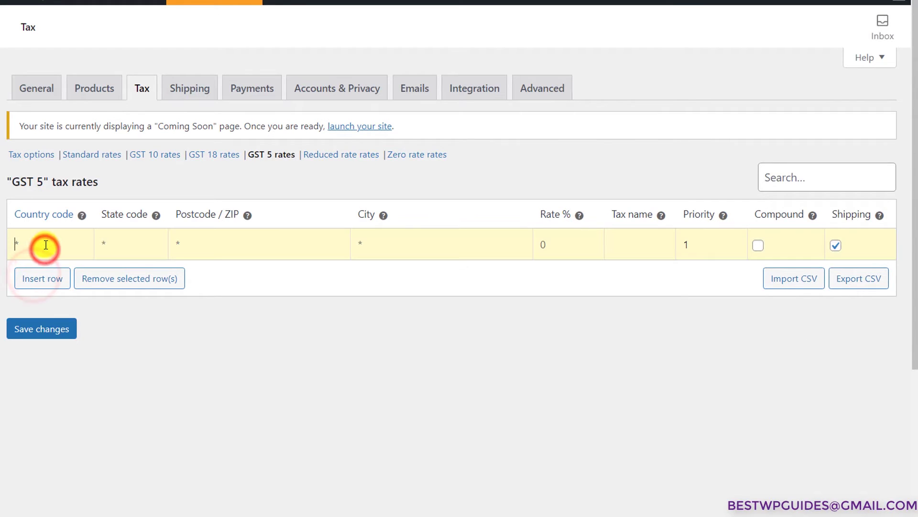
pyautogui.write('IN')
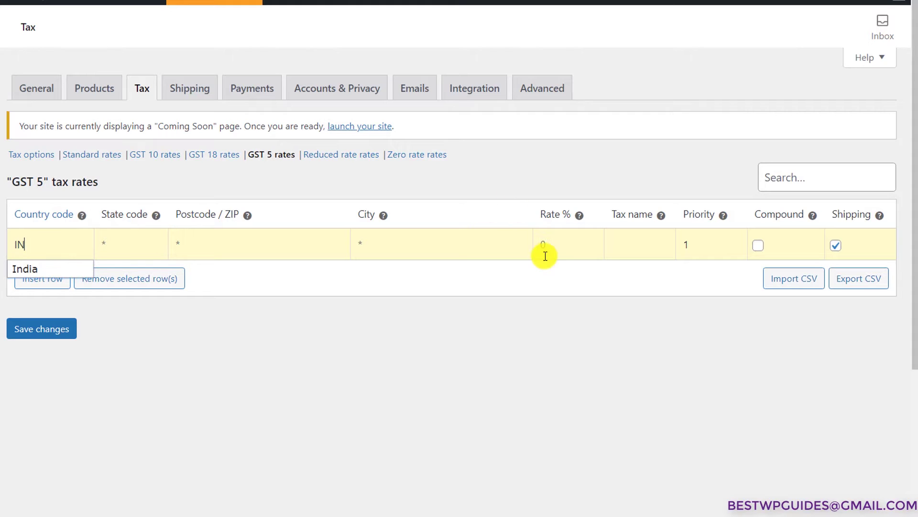
# Set the GST 5 row's rate to 5 and its tax name to GST 5%, and save the changes.
pyautogui.click(567, 247)
pyautogui.write('5')
pyautogui.click(645, 242)
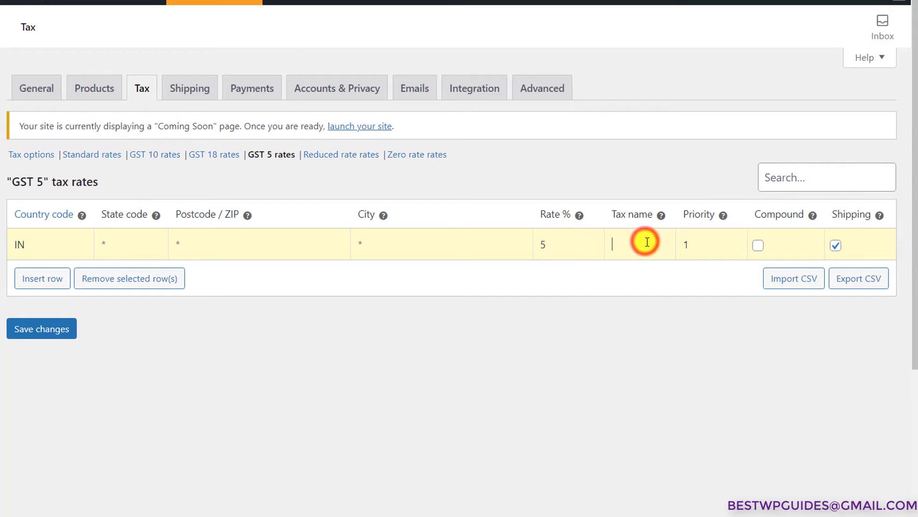
pyautogui.write('GST 5%')
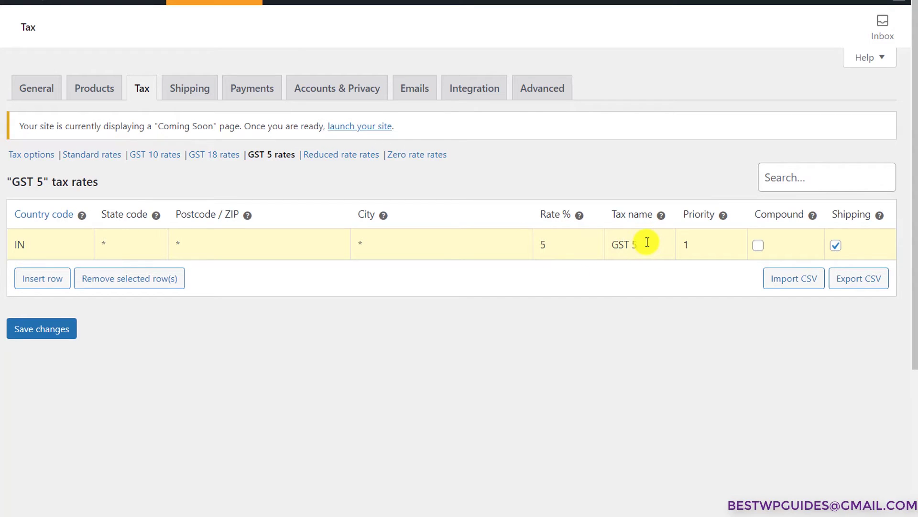
pyautogui.click(42, 322)
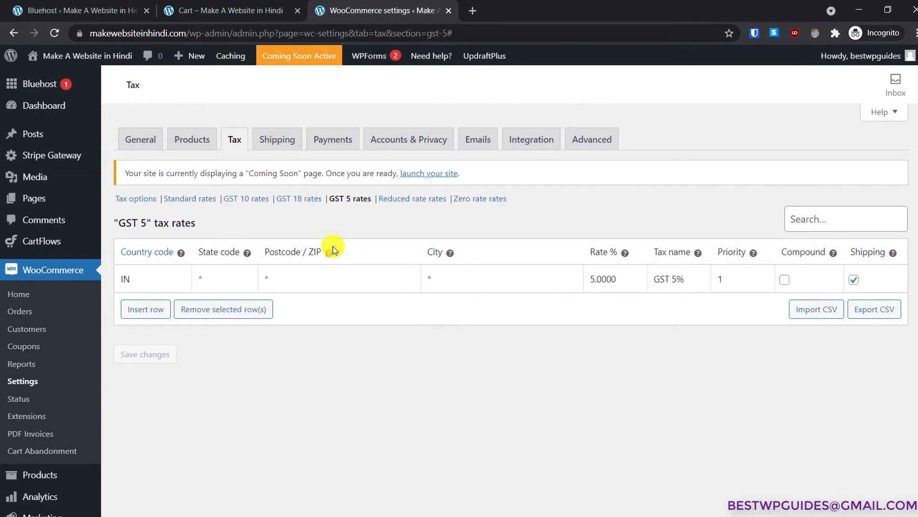
# Review the general tax options, checking the choices for displaying prices in the shop and during cart and checkout.
pyautogui.click(146, 203)
pyautogui.moveTo(184, 256)
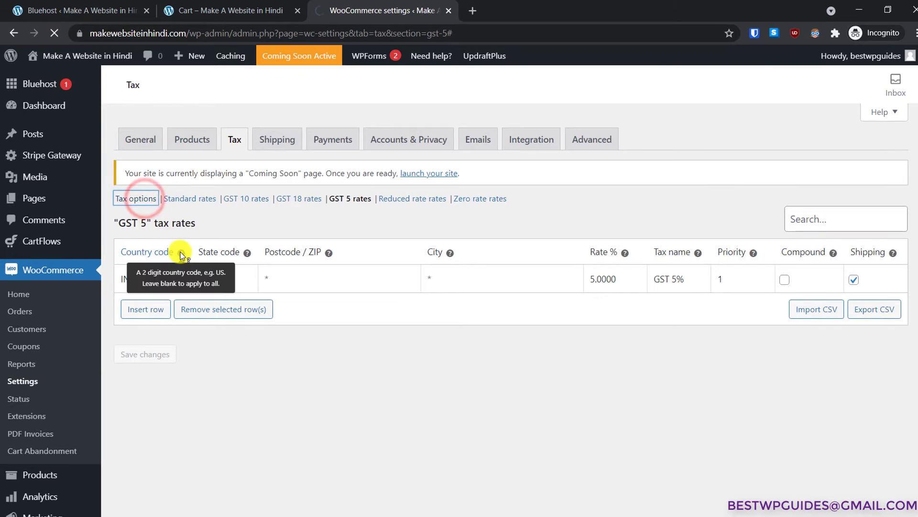
pyautogui.scroll(-5, 192, 261)
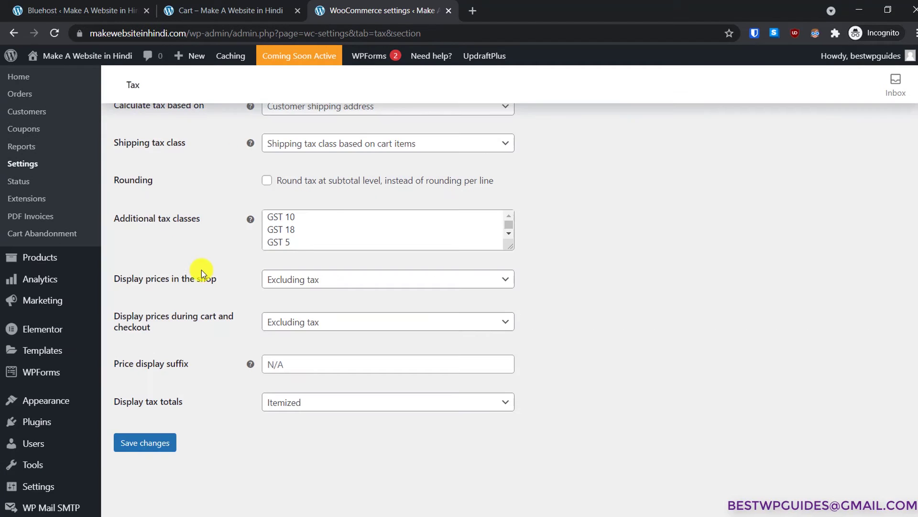
pyautogui.click(343, 278)
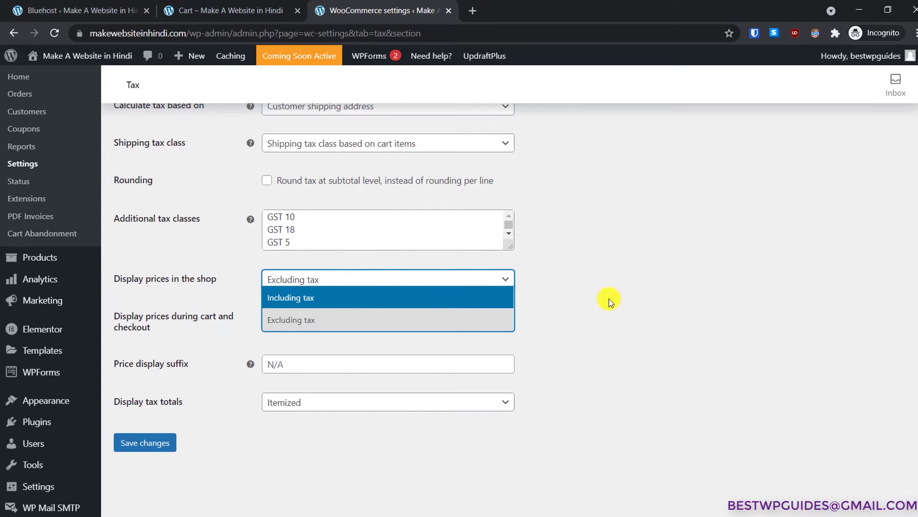
pyautogui.click(645, 302)
pyautogui.click(380, 324)
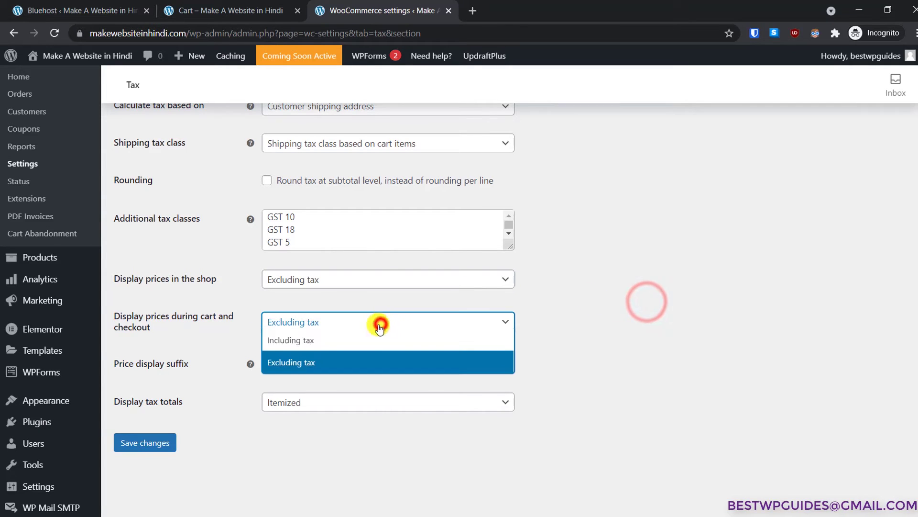
pyautogui.click(642, 346)
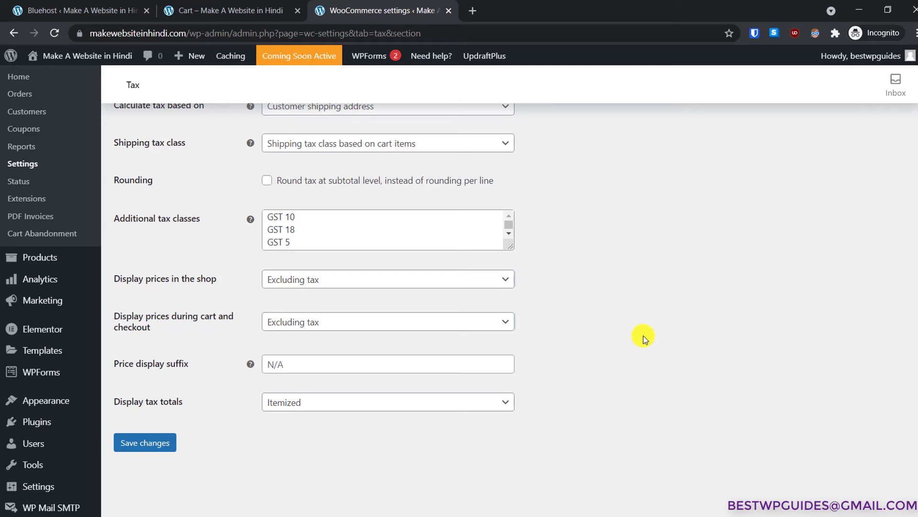
pyautogui.scroll(5, 604, 301)
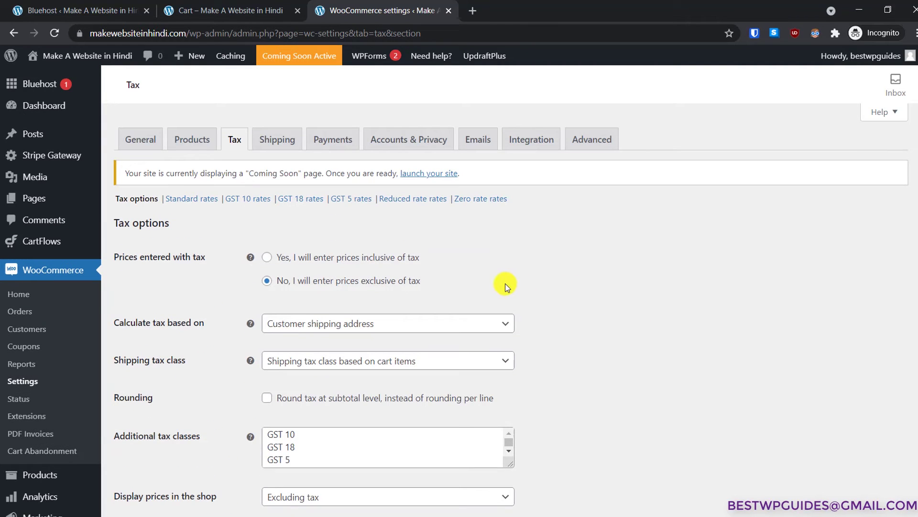
pyautogui.scroll(-3, 501, 283)
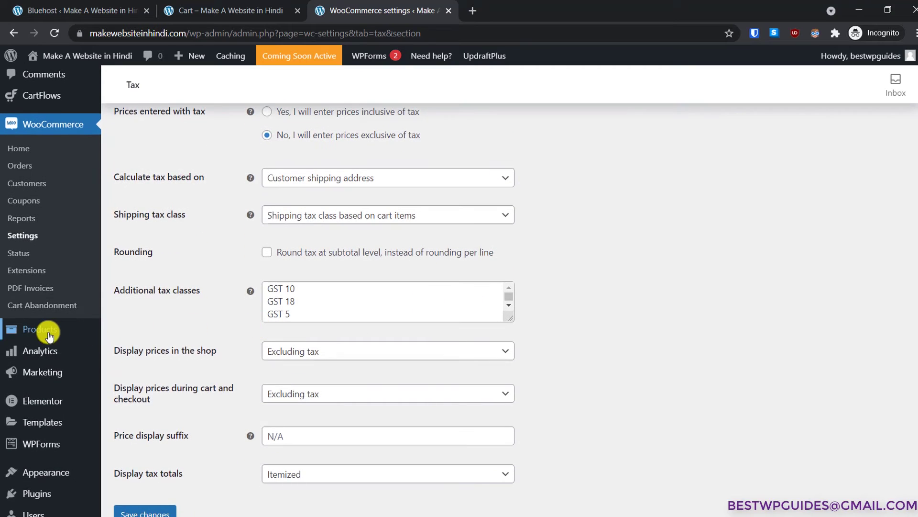
# Start a new product titled "Bag with GST 10" and set its regular price to ₹500.
pyautogui.moveTo(48, 335)
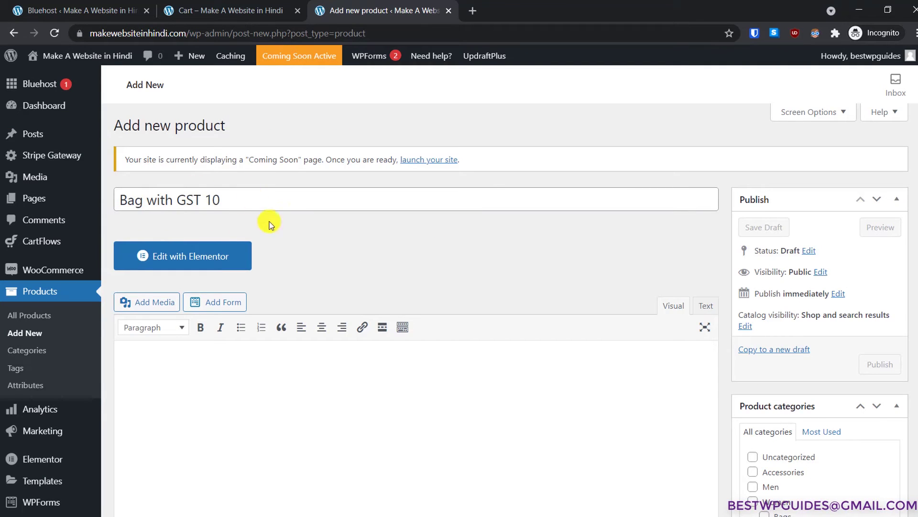
pyautogui.scroll(-4, 324, 236)
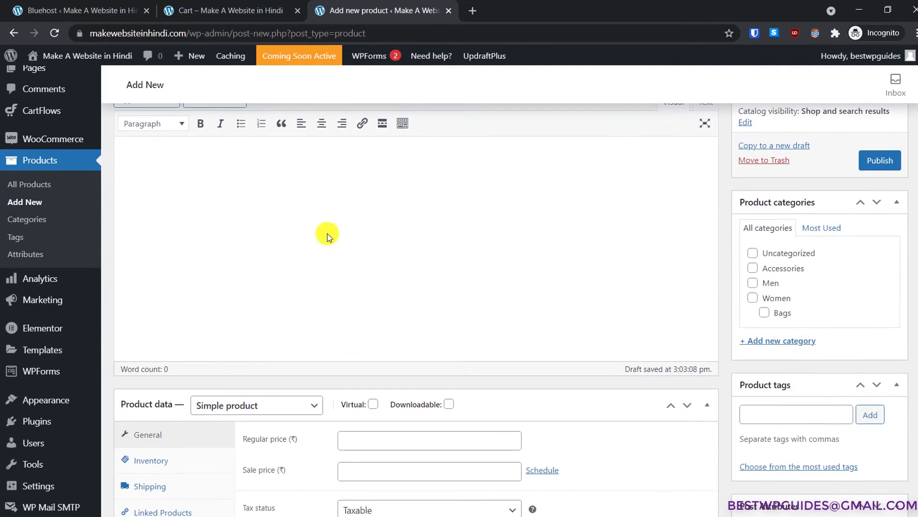
pyautogui.scroll(-2, 474, 242)
pyautogui.scroll(3, 478, 244)
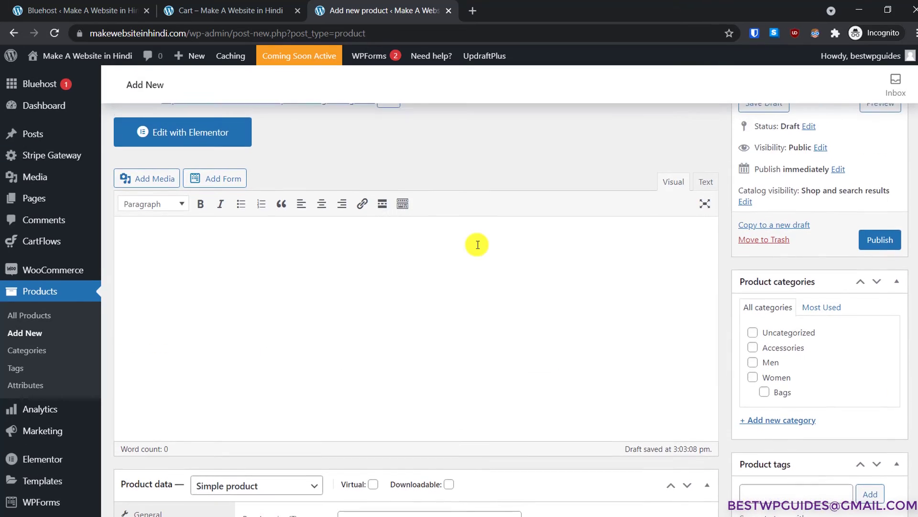
pyautogui.scroll(-5, 478, 244)
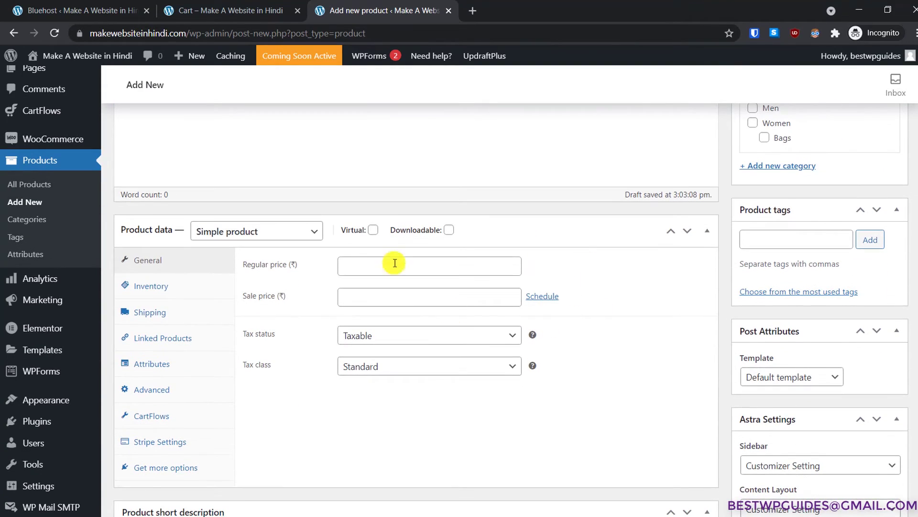
pyautogui.click(382, 279)
pyautogui.write('500')
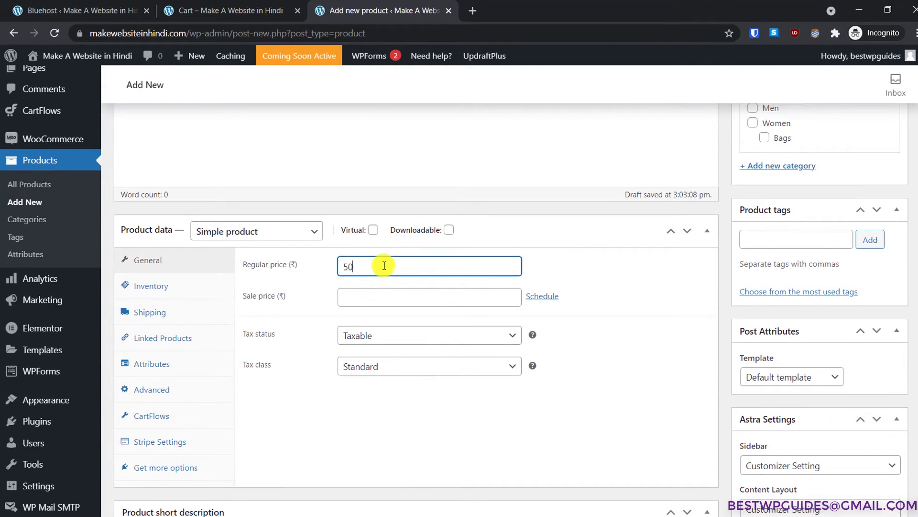
pyautogui.click(375, 292)
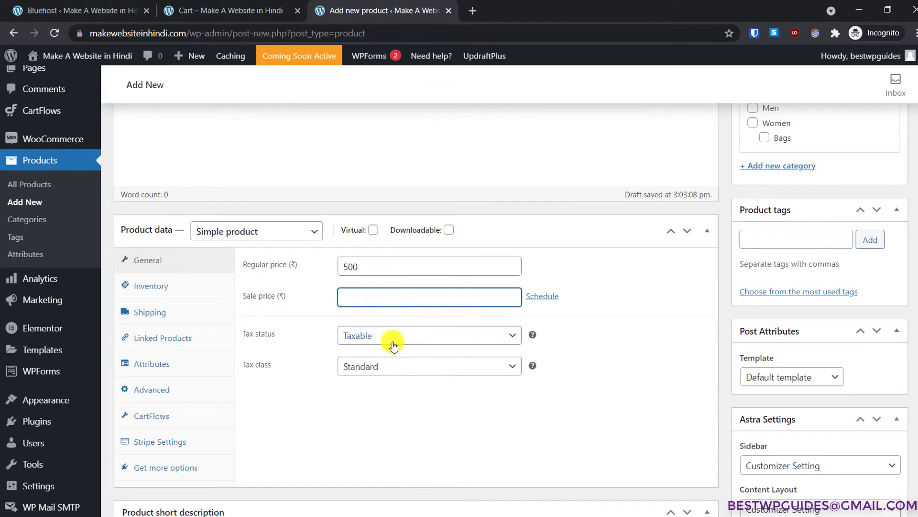
# Assign the GST 10 tax class to the bag product and publish it.
pyautogui.click(372, 370)
pyautogui.click(366, 395)
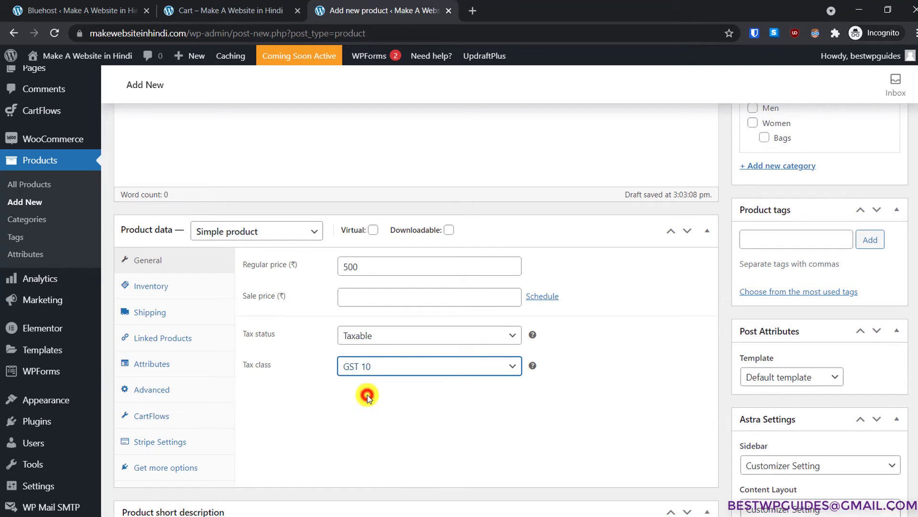
pyautogui.scroll(10, 240, 287)
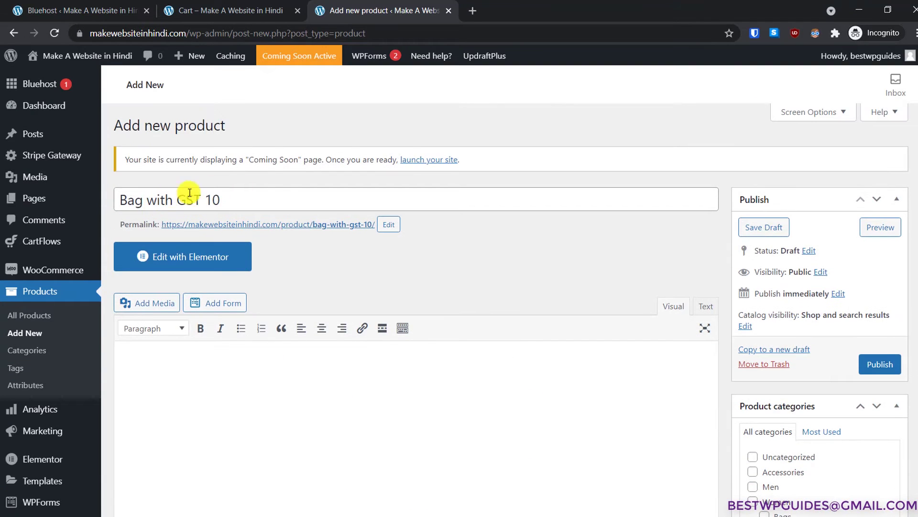
pyautogui.scroll(-1, 298, 231)
pyautogui.scroll(-7, 416, 295)
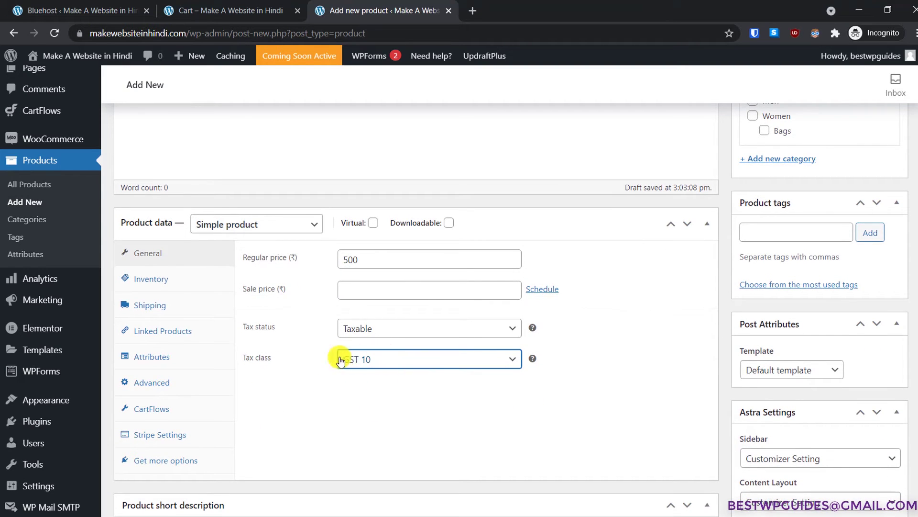
pyautogui.scroll(-3, 404, 368)
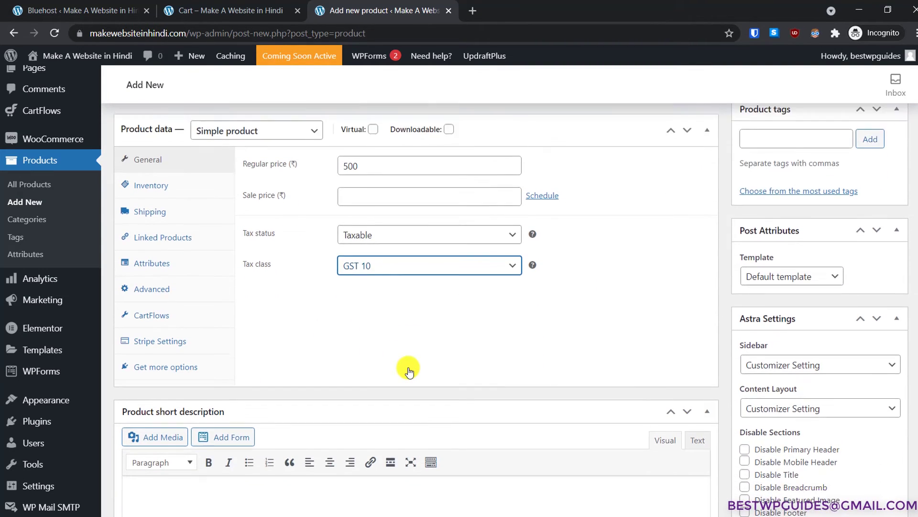
pyautogui.scroll(12, 409, 370)
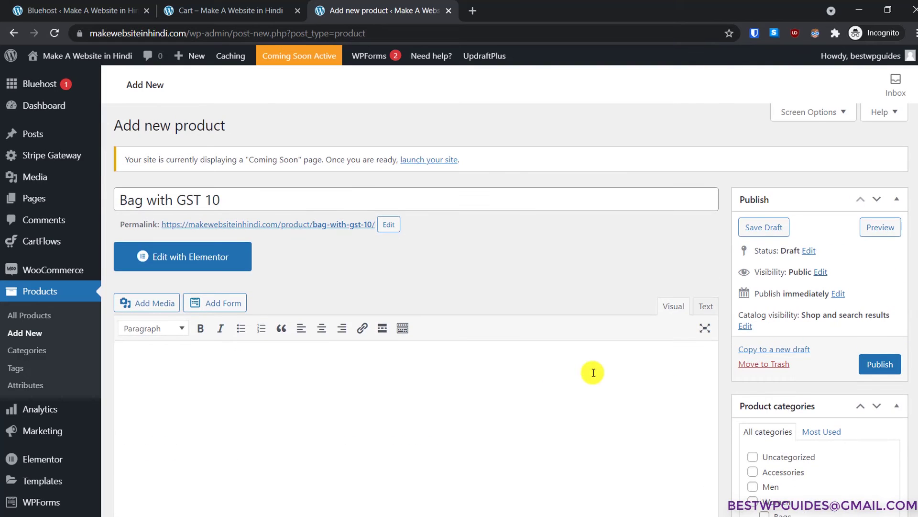
pyautogui.scroll(-10, 592, 372)
pyautogui.scroll(-3, 592, 373)
pyautogui.scroll(13, 607, 330)
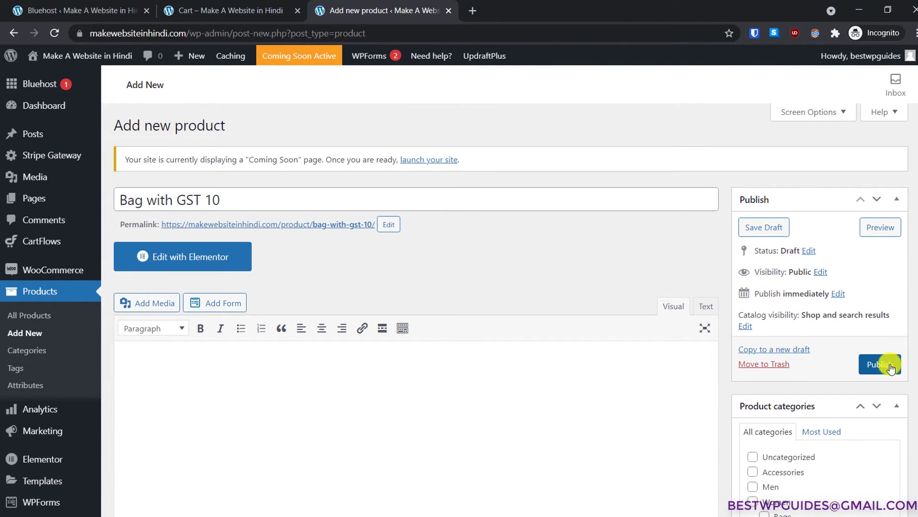
pyautogui.click(891, 367)
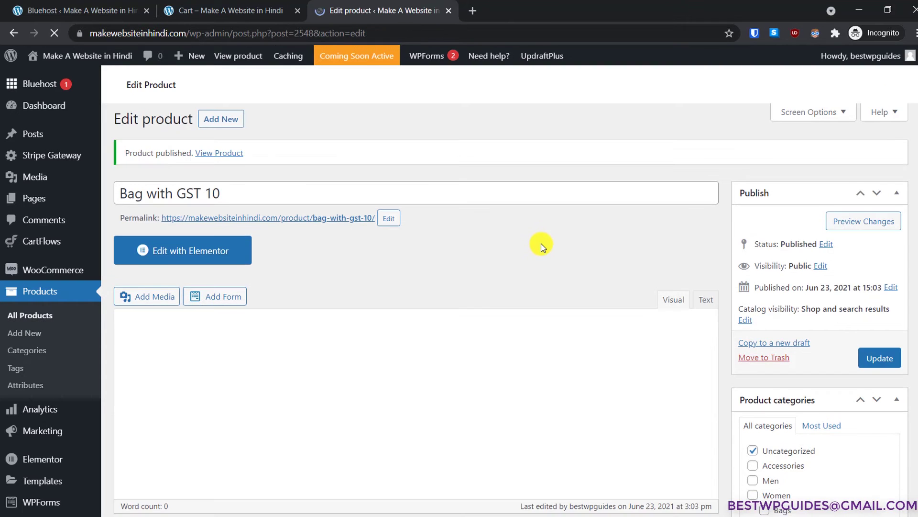
# Start another new product titled "Watch with GST 18" and set its regular price to ₹400.
pyautogui.click(22, 331)
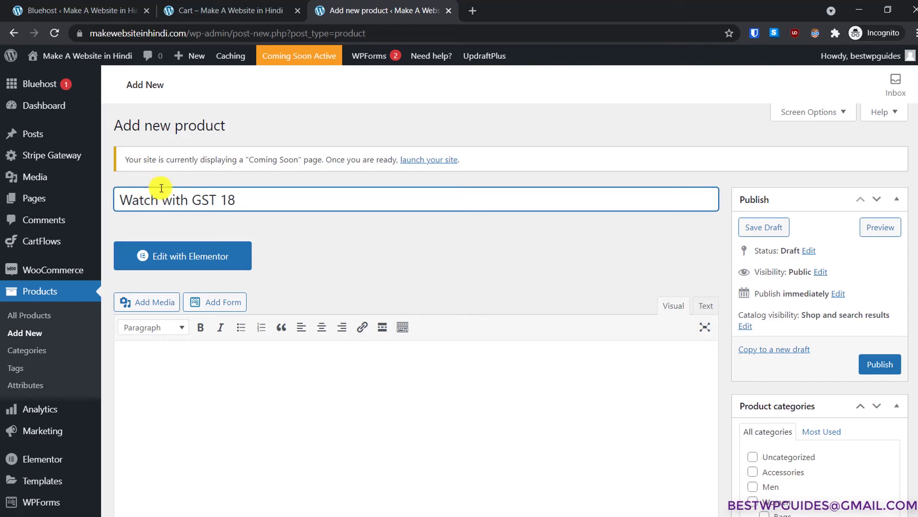
pyautogui.scroll(-8, 498, 273)
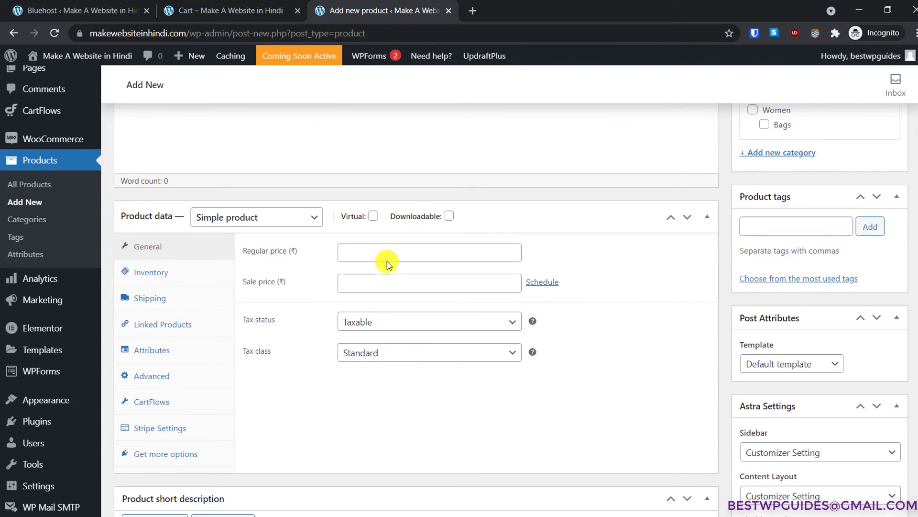
pyautogui.click(388, 253)
pyautogui.write('400')
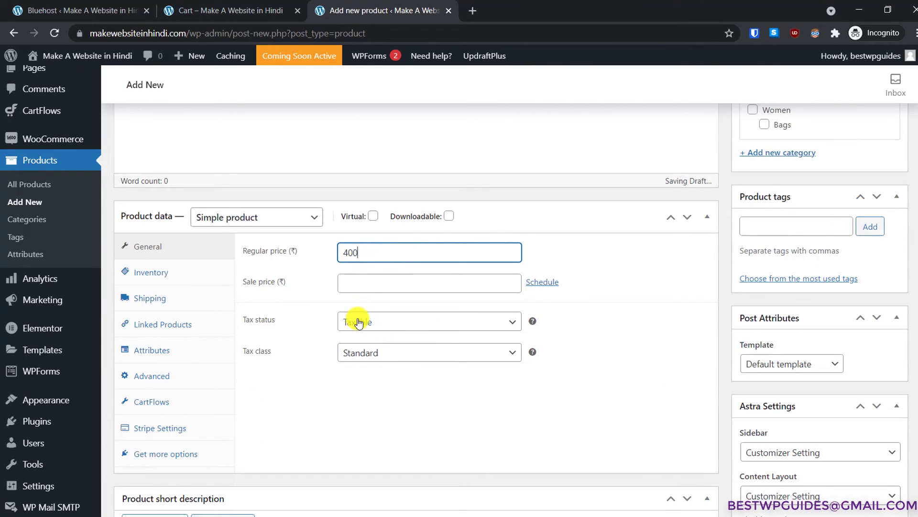
# Assign the GST 18 tax class to the watch product and publish it.
pyautogui.click(362, 351)
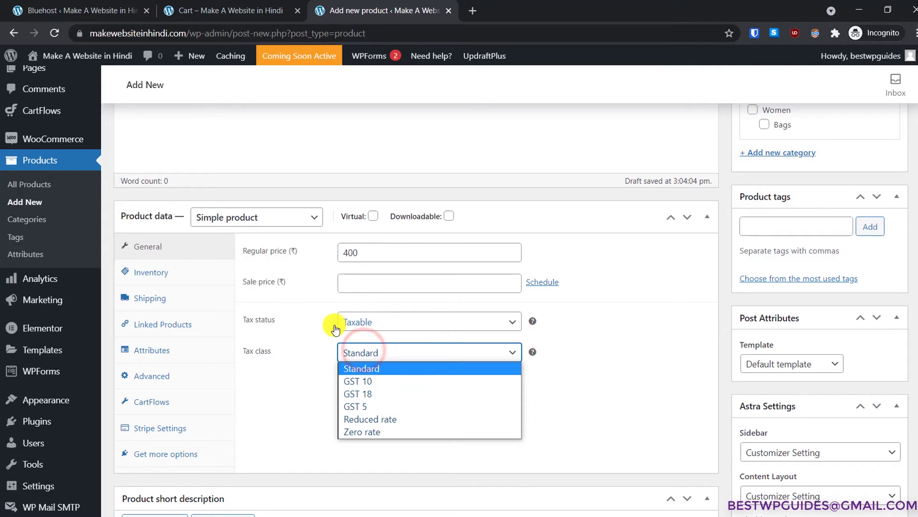
pyautogui.click(358, 393)
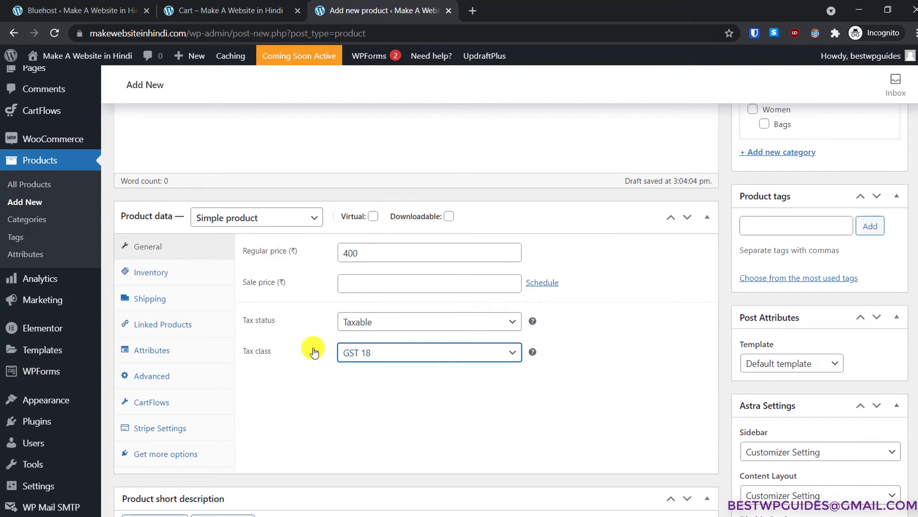
pyautogui.click(428, 363)
pyautogui.click(363, 389)
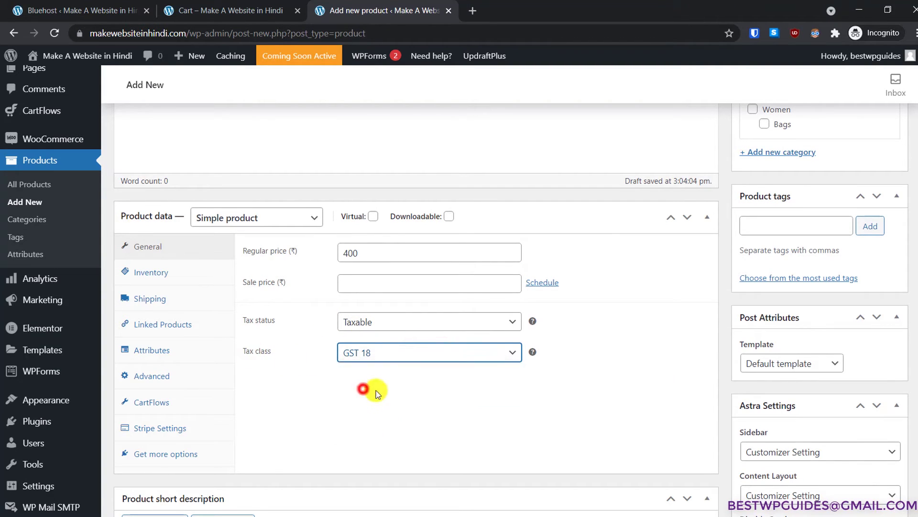
pyautogui.scroll(7, 652, 373)
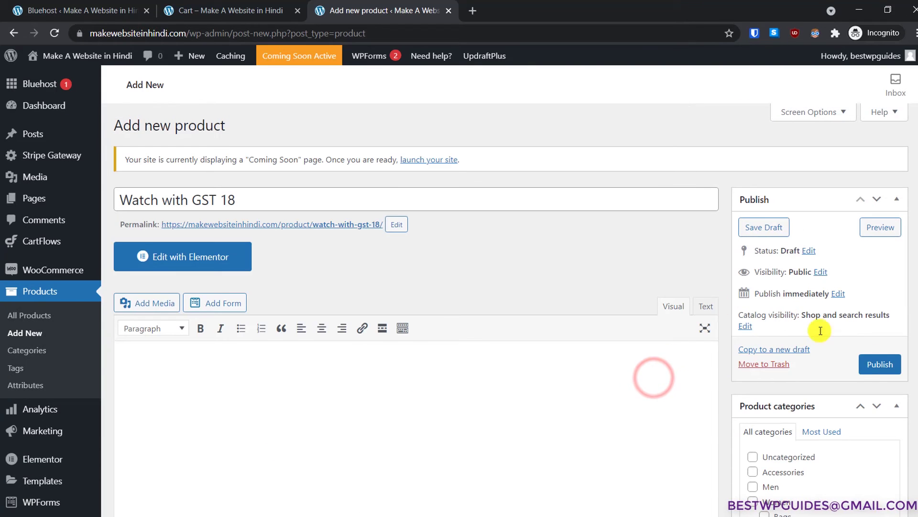
pyautogui.click(880, 371)
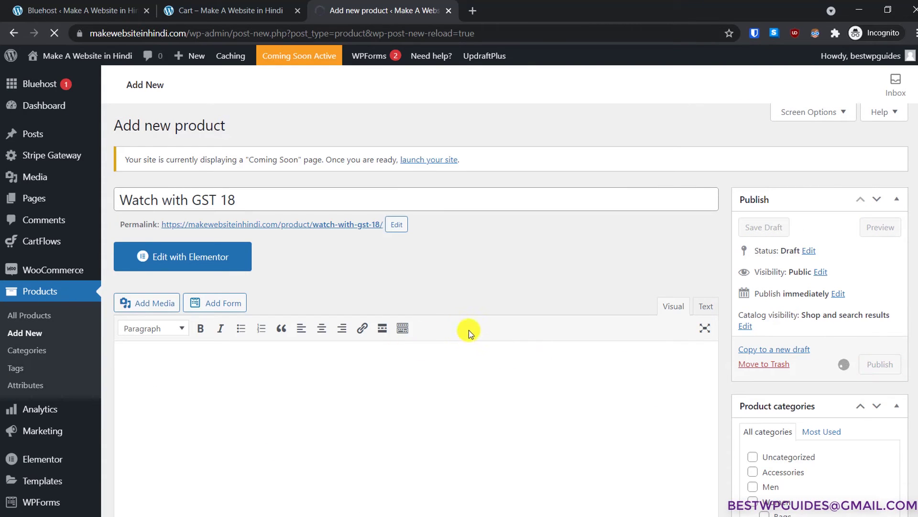
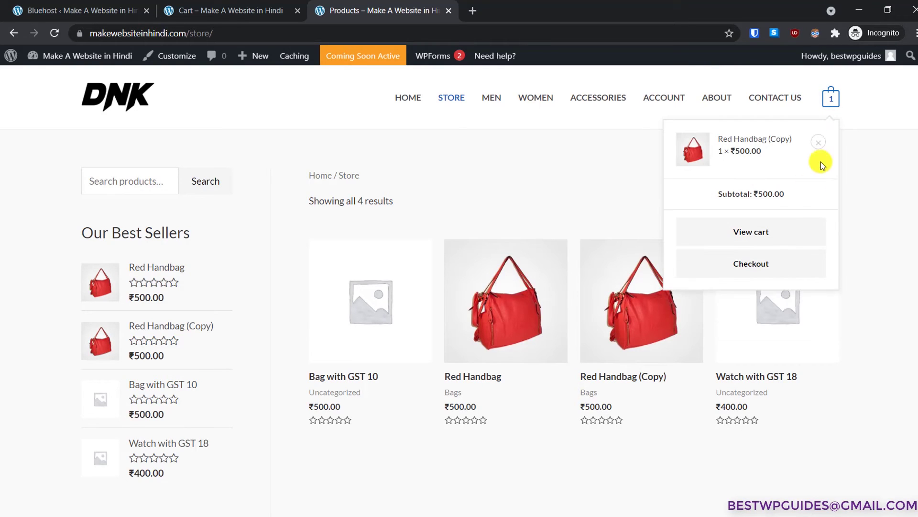
# Remove Red Handbag (Copy) from the cart and add one Bag with GST 10.
pyautogui.click(818, 143)
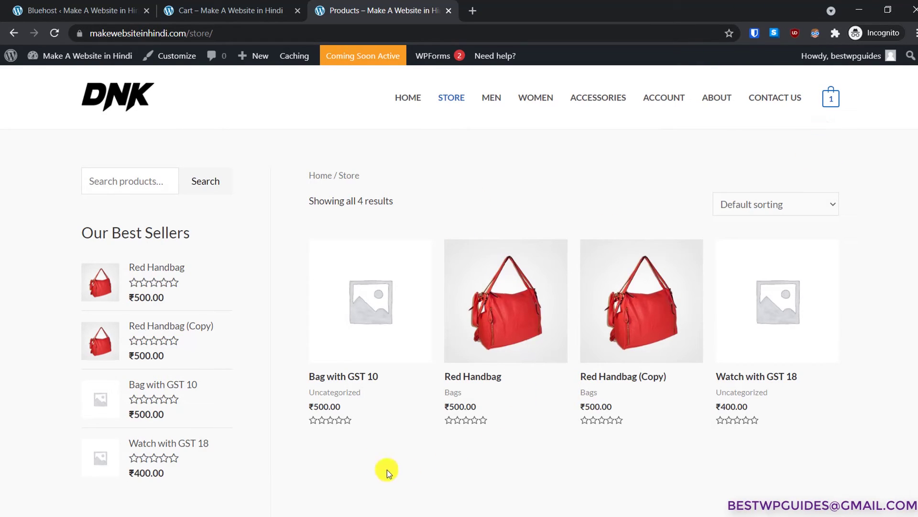
pyautogui.click(369, 323)
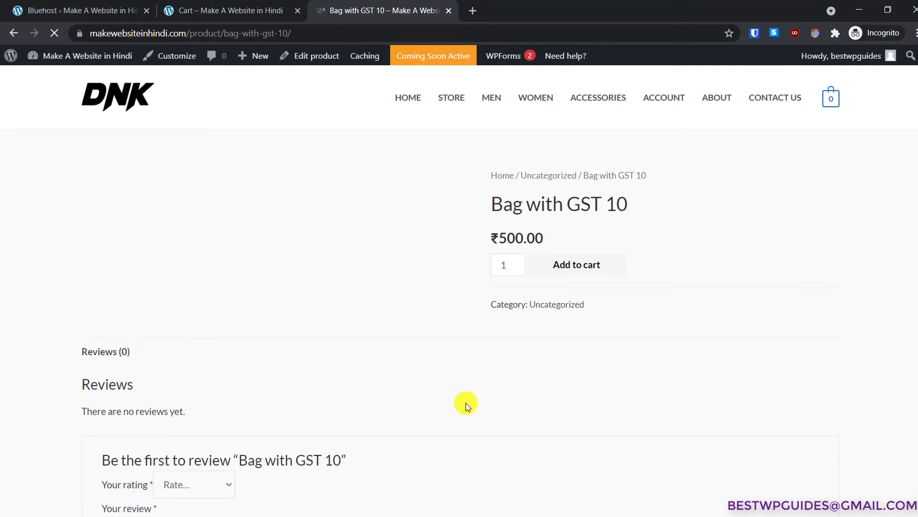
pyautogui.click(590, 270)
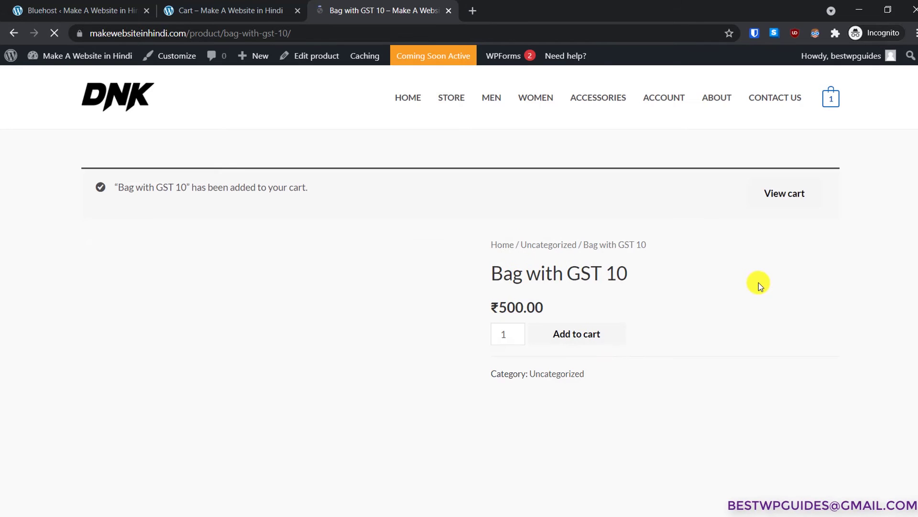
# Open the related product Watch with GST 18 and add one to the cart.
pyautogui.scroll(-7, 759, 282)
pyautogui.scroll(-9, 759, 282)
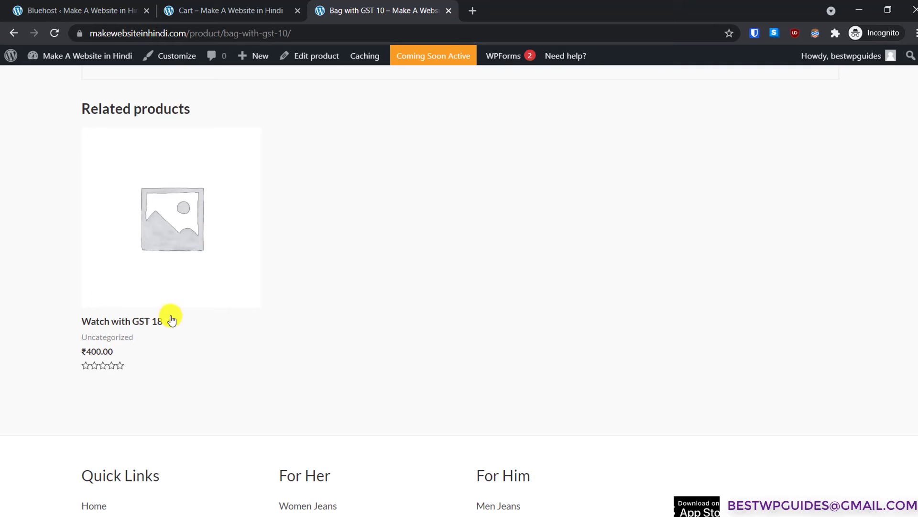
pyautogui.click(148, 321)
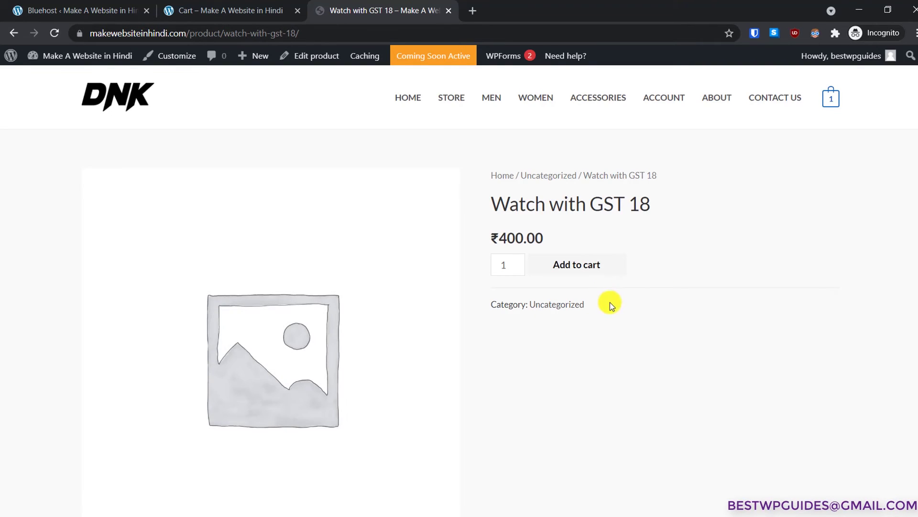
pyautogui.click(573, 265)
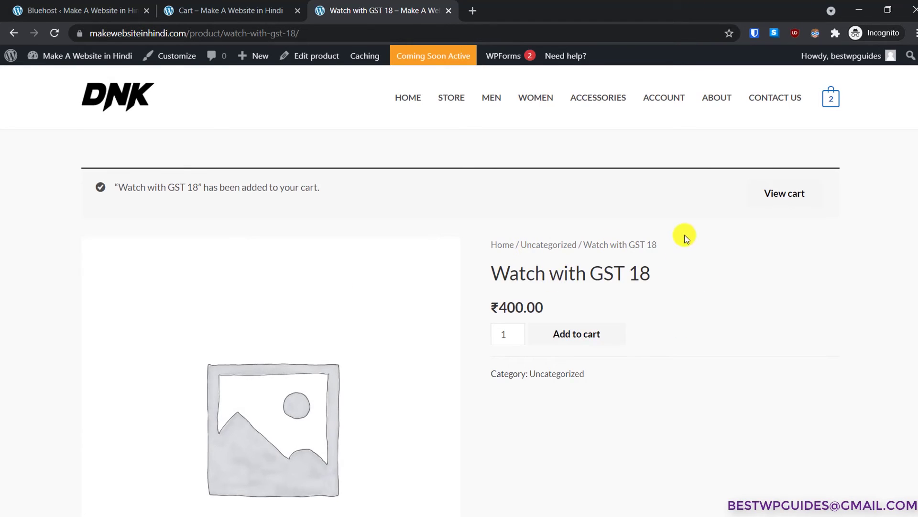
# Open the cart and examine the item prices, subtotal, shipping and separate GST lines in the cart totals.
pyautogui.click(801, 186)
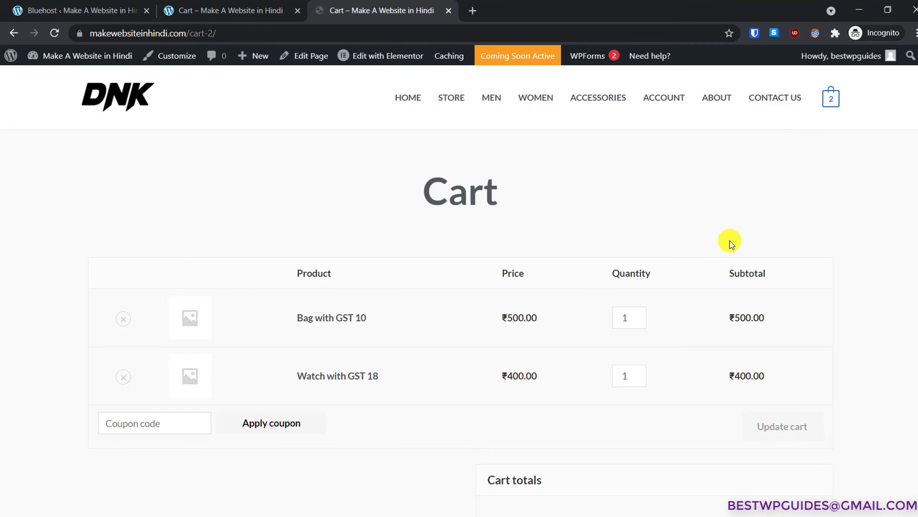
pyautogui.scroll(-4, 730, 243)
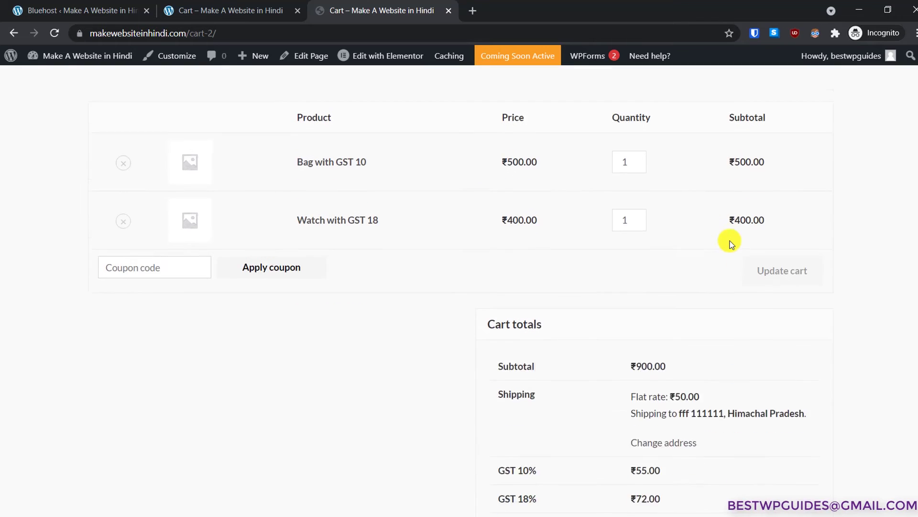
pyautogui.scroll(-1, 537, 165)
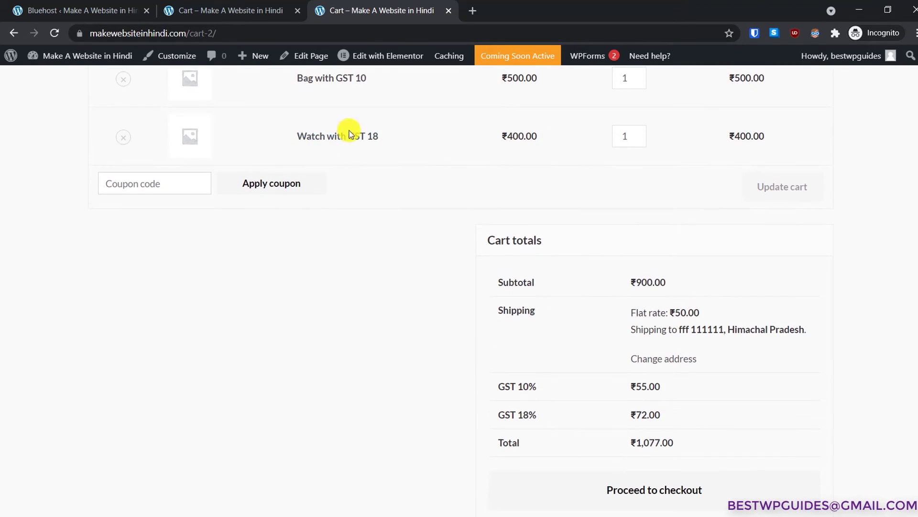
pyautogui.scroll(1, 349, 127)
pyautogui.scroll(-2, 415, 164)
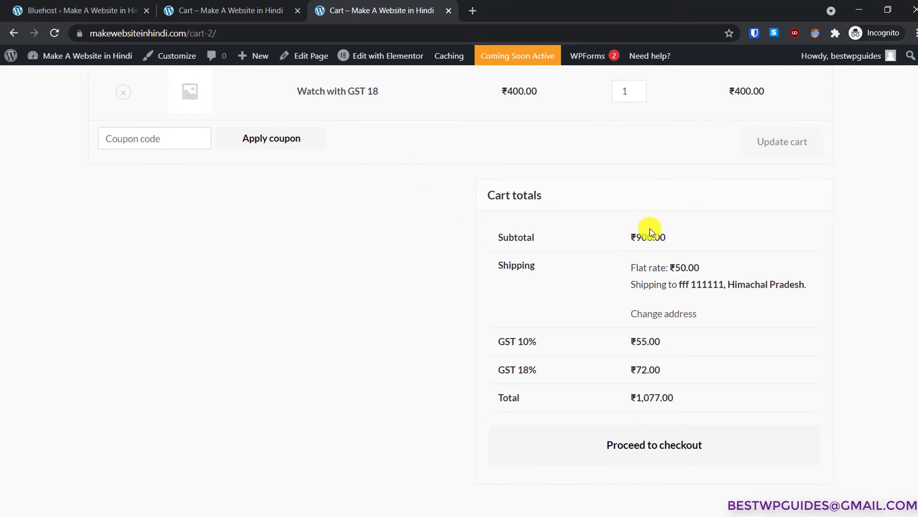
pyautogui.moveTo(665, 239); pyautogui.dragTo(631, 238)
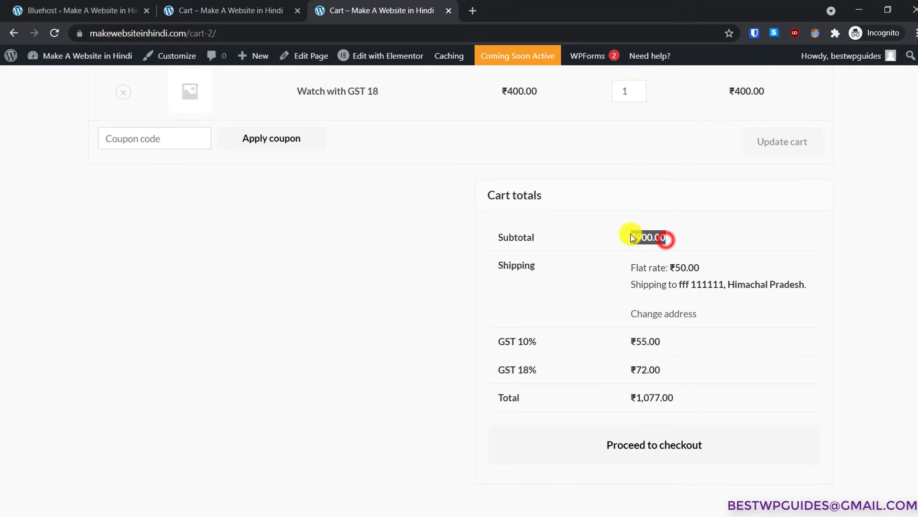
pyautogui.click(820, 251)
pyautogui.scroll(-1, 706, 300)
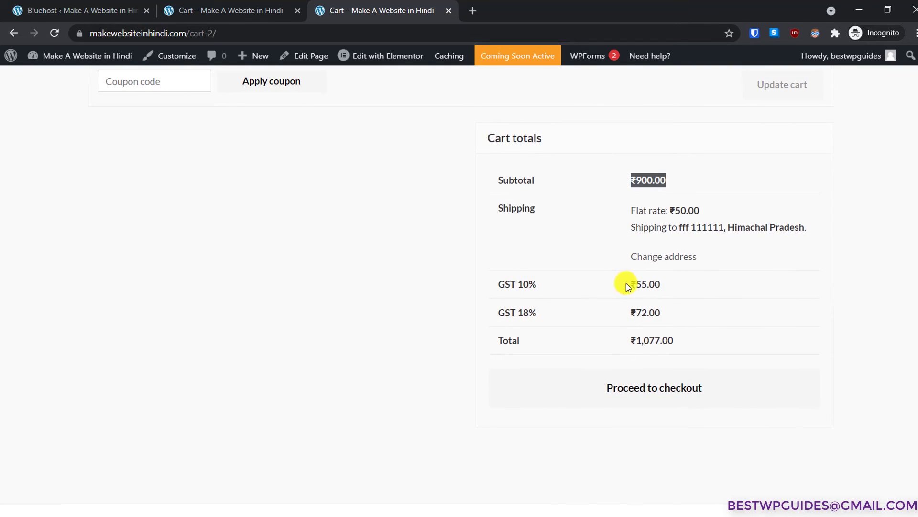
# Change the state in the cart's shipping address to Goa and update the totals.
pyautogui.click(655, 257)
pyautogui.click(683, 312)
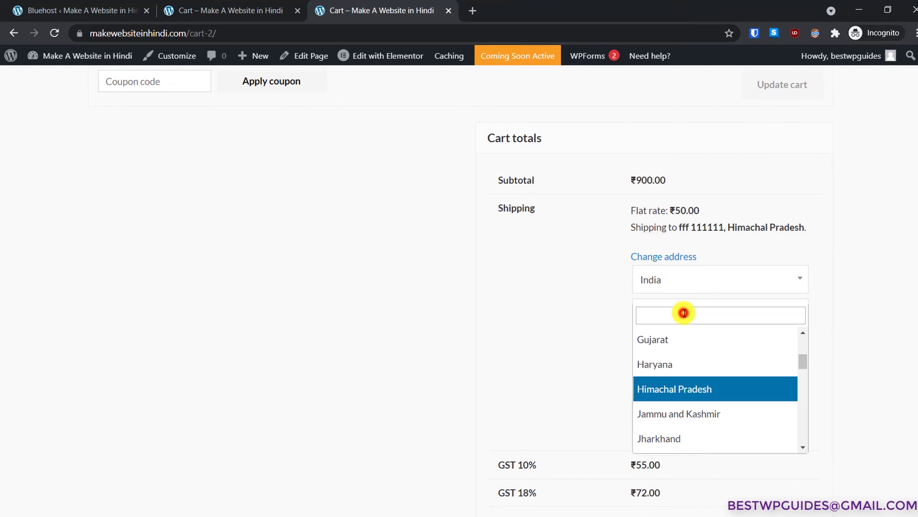
pyautogui.write('go')
pyautogui.click(666, 337)
pyautogui.click(669, 413)
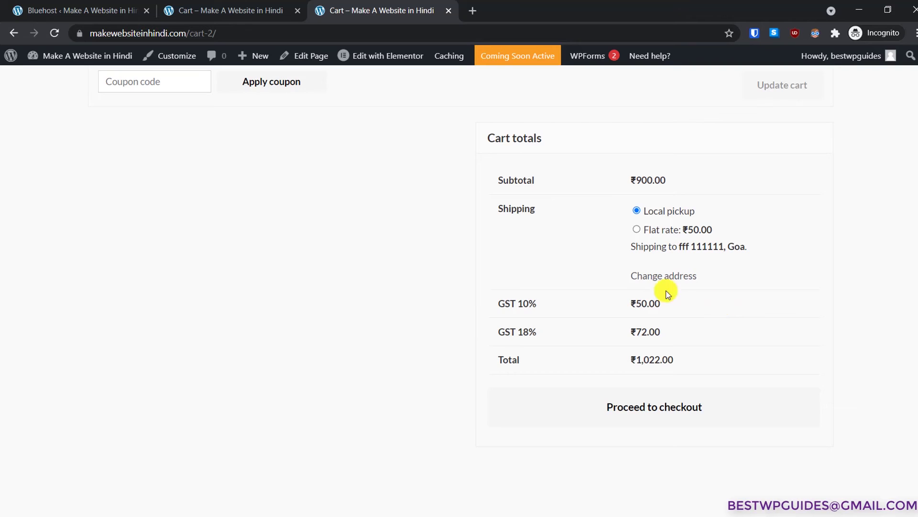
# Compare the product prices with the GST 10% and GST 18% amounts and the total for the Goa address.
pyautogui.scroll(-1, 670, 248)
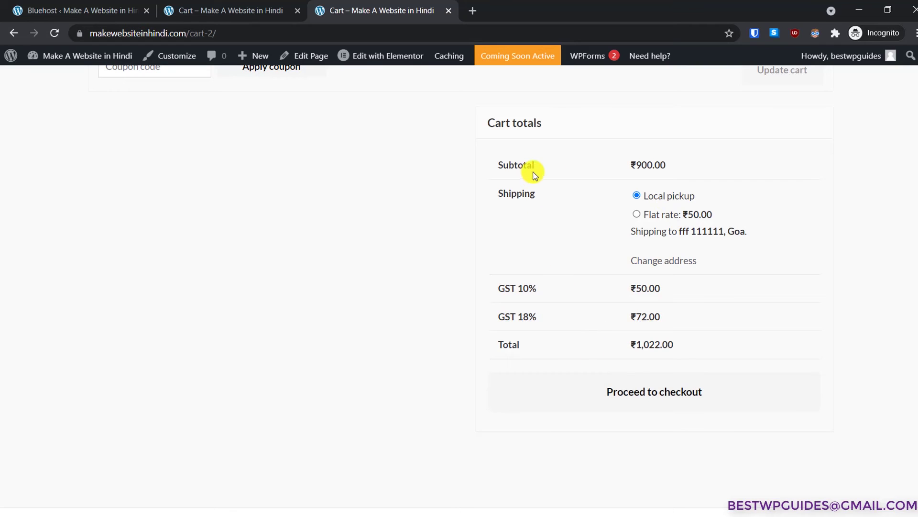
pyautogui.scroll(4, 592, 263)
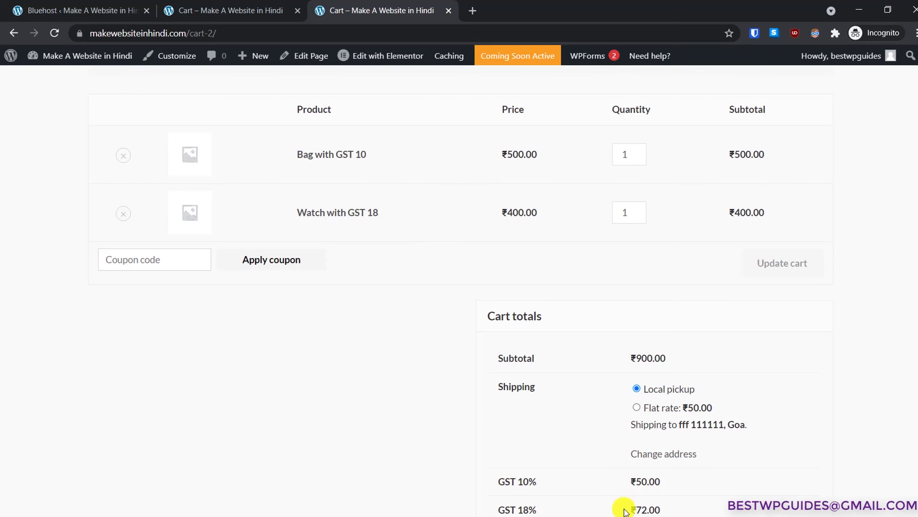
pyautogui.moveTo(631, 510); pyautogui.dragTo(706, 507)
pyautogui.click(706, 483)
pyautogui.scroll(-3, 706, 482)
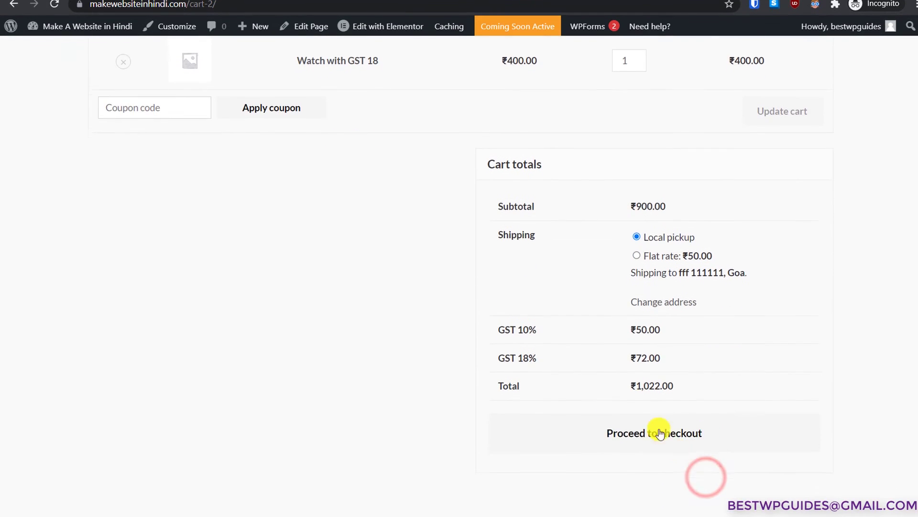
pyautogui.moveTo(676, 379); pyautogui.dragTo(598, 386)
pyautogui.click(598, 386)
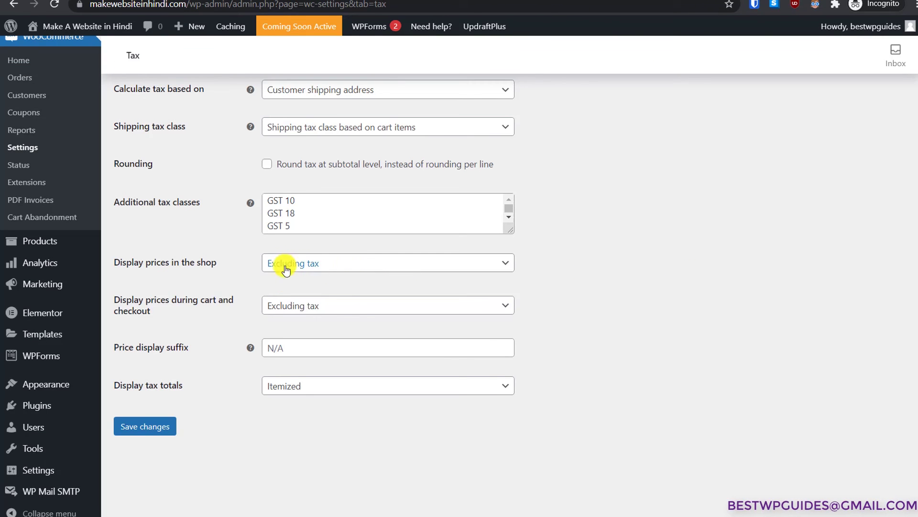
# In the WooCommerce tax options, set prices during cart and checkout to display including tax and save.
pyautogui.click(342, 305)
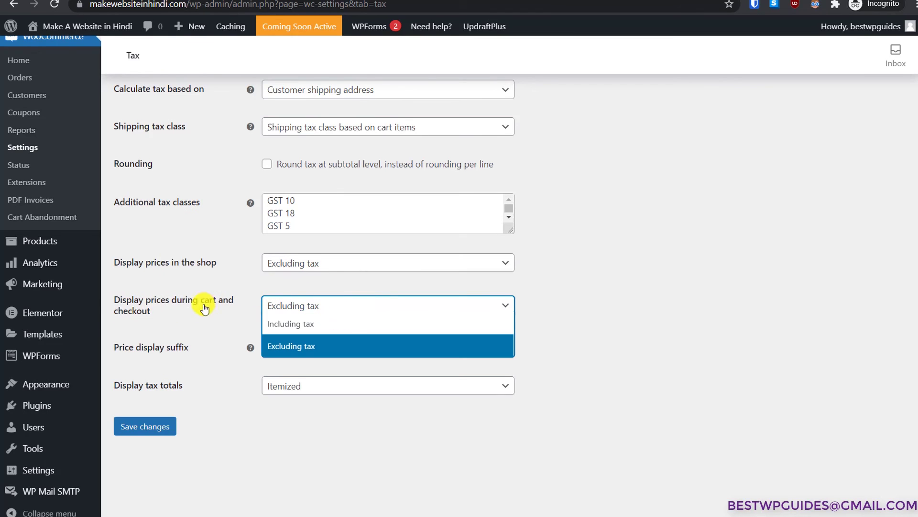
pyautogui.click(285, 325)
pyautogui.click(144, 431)
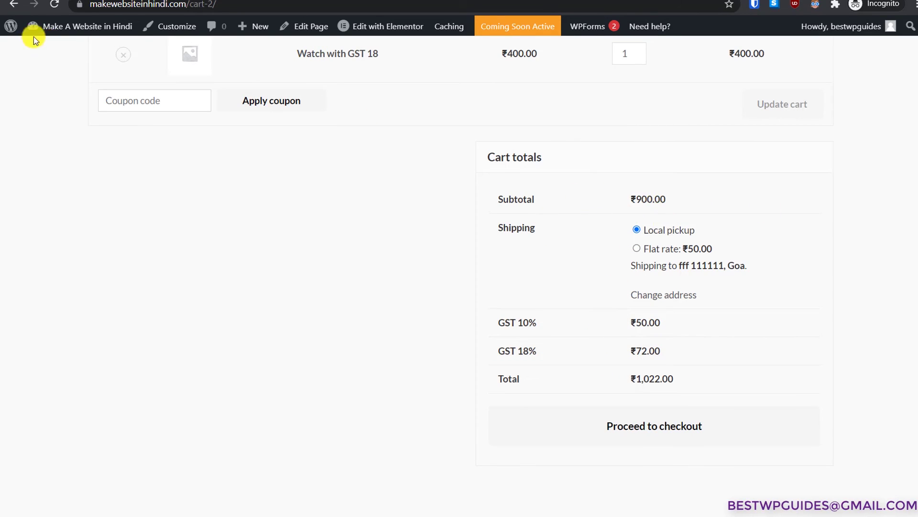
# Reload the cart and examine the tax-inclusive item prices, subtotal and the GST breakdown beside the total.
pyautogui.click(54, 4)
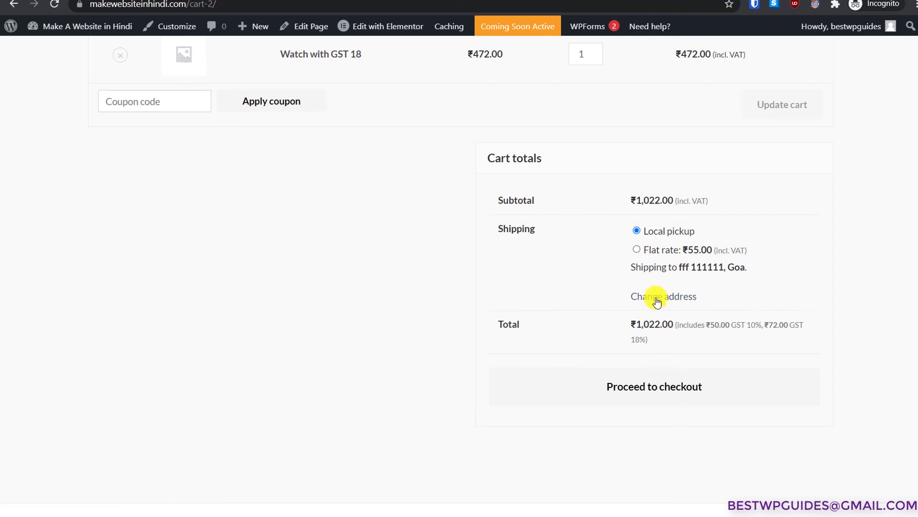
pyautogui.moveTo(638, 201); pyautogui.dragTo(713, 210)
pyautogui.click(712, 209)
pyautogui.scroll(2, 708, 201)
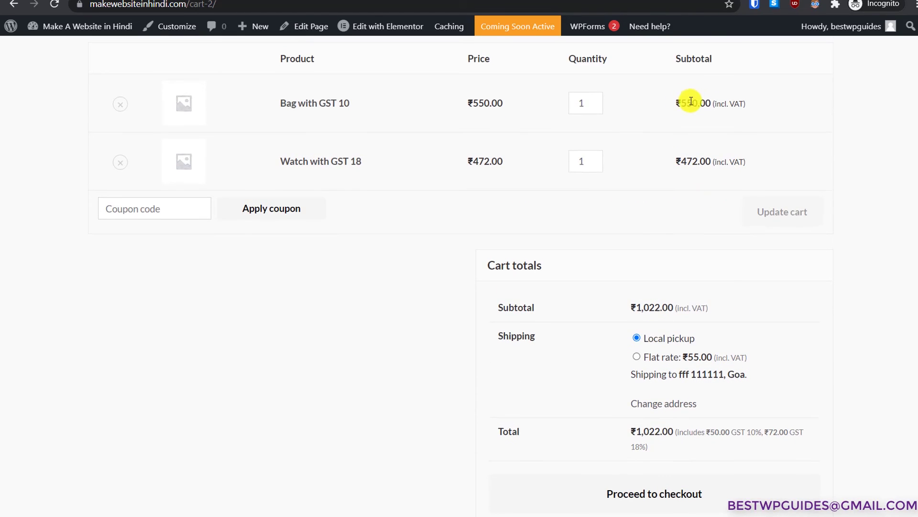
pyautogui.moveTo(726, 106); pyautogui.dragTo(662, 109)
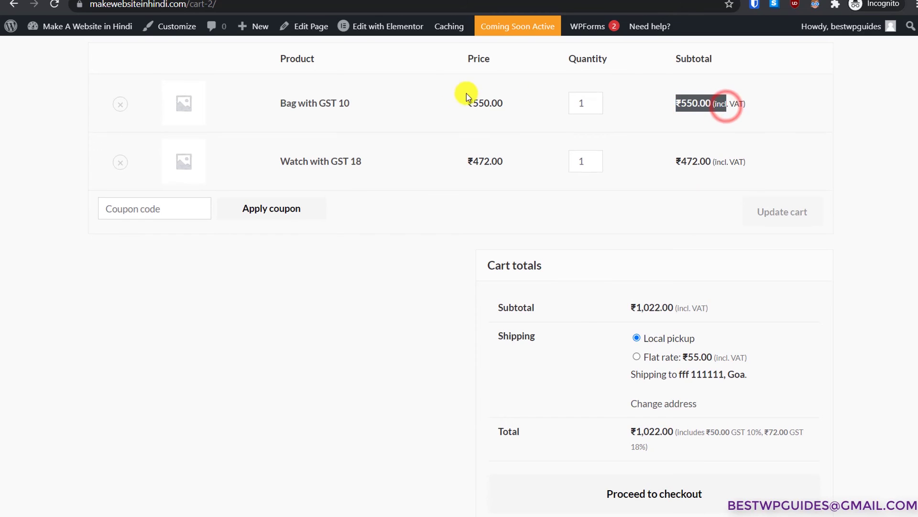
pyautogui.doubleClick(479, 103)
pyautogui.click(731, 101)
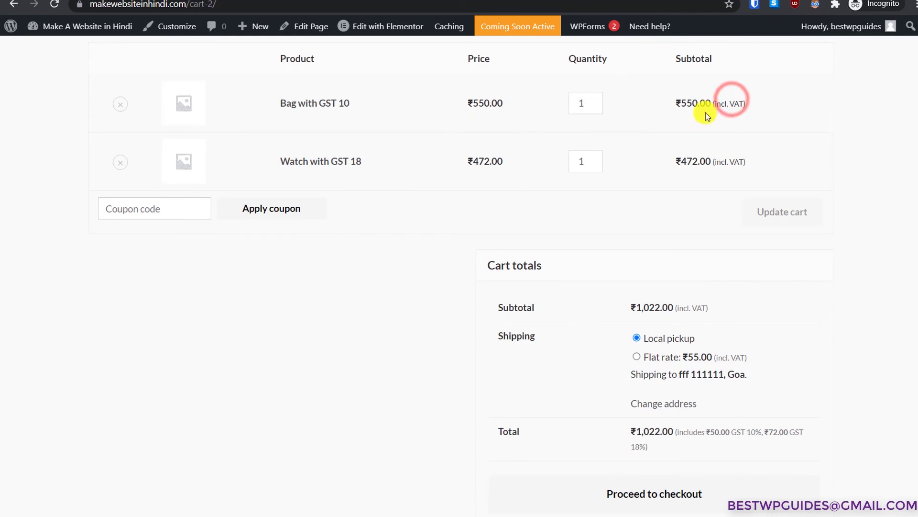
pyautogui.scroll(-2, 674, 197)
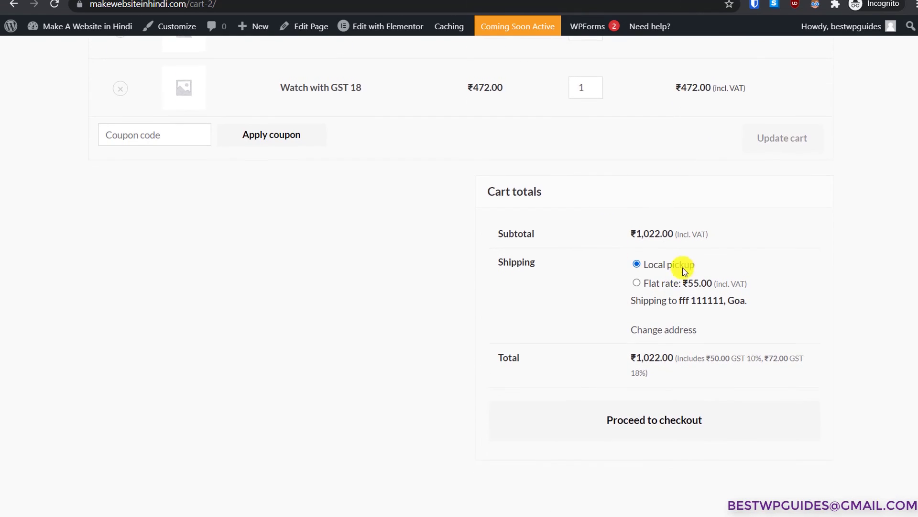
pyautogui.scroll(-1, 691, 287)
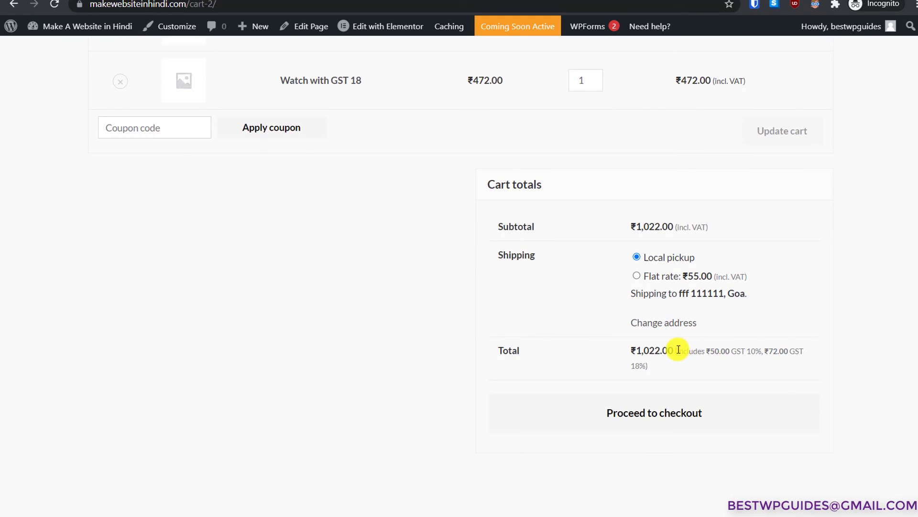
pyautogui.moveTo(676, 350); pyautogui.dragTo(688, 365)
pyautogui.click(688, 364)
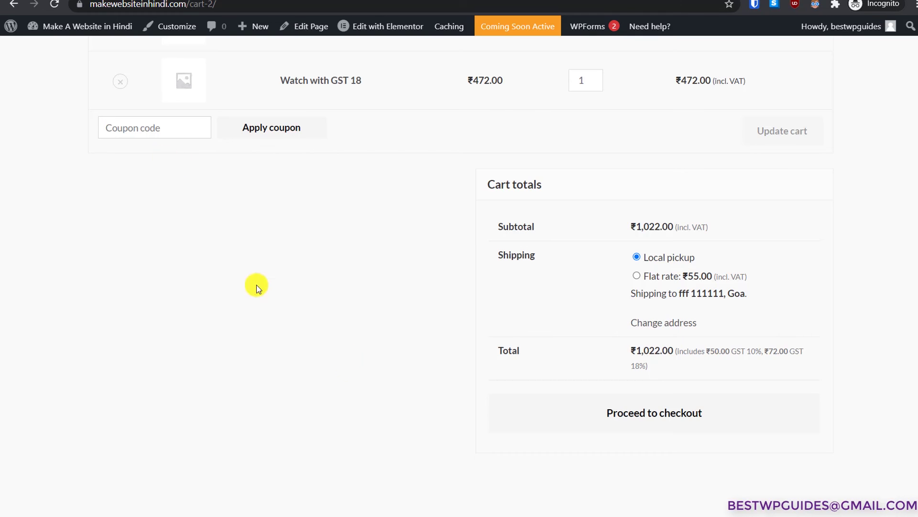
# Return to the tax options and set prices during cart and checkout to display excluding tax.
pyautogui.hotkey('ctrl', 'Tab')
pyautogui.scroll(-5, 435, 353)
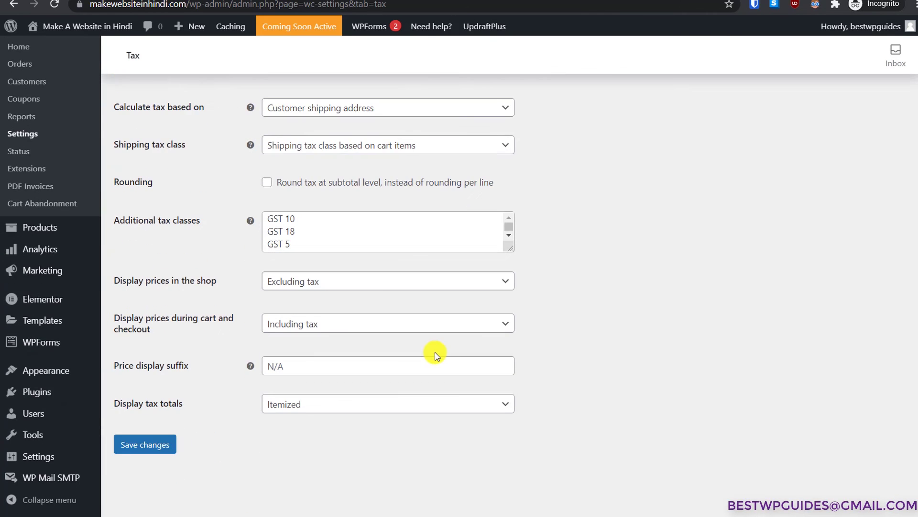
pyautogui.click(320, 324)
pyautogui.click(308, 363)
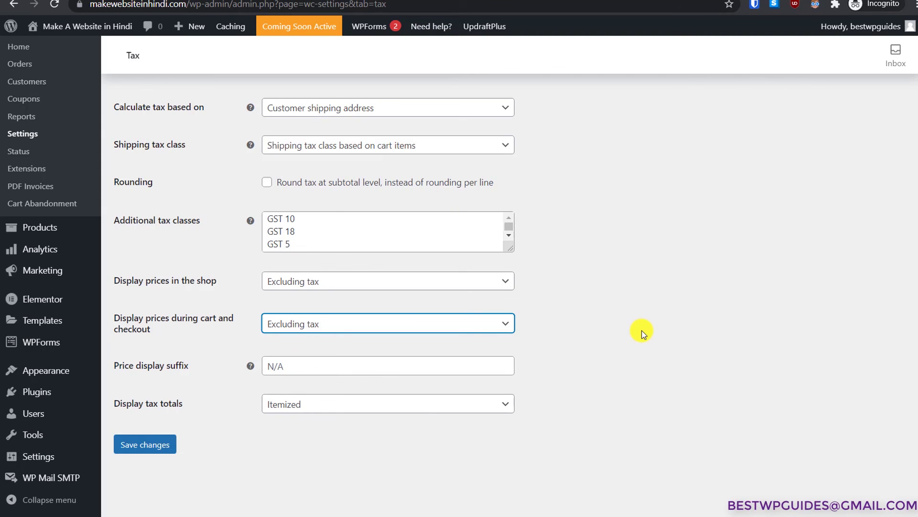
# Set the display of tax totals to "As a single total" and save the tax options.
pyautogui.click(316, 403)
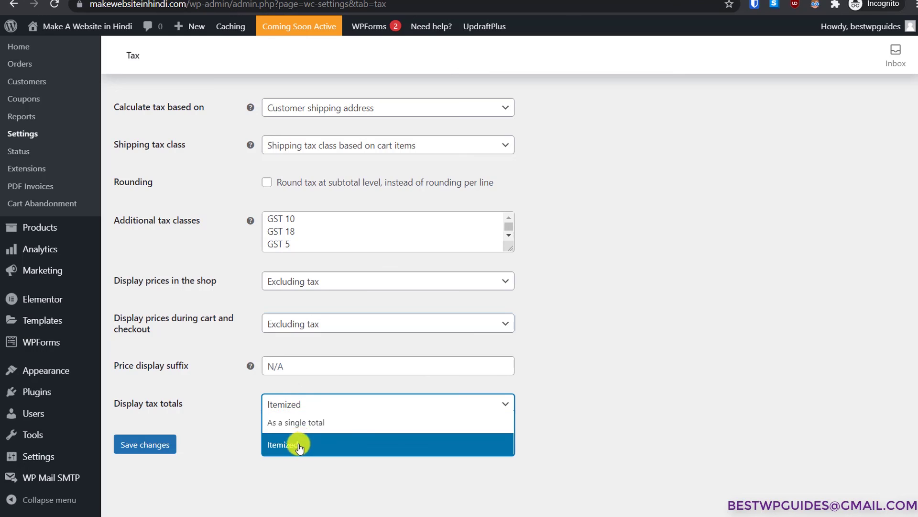
pyautogui.click(625, 359)
pyautogui.click(291, 402)
pyautogui.click(293, 422)
pyautogui.click(163, 442)
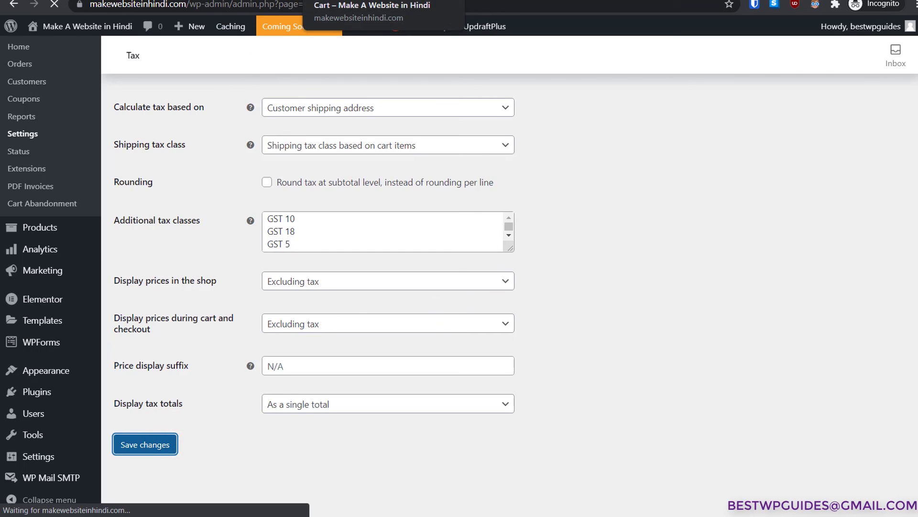
# Reload the cart and check how the combined tax line appears in the cart totals.
pyautogui.click(334, 1)
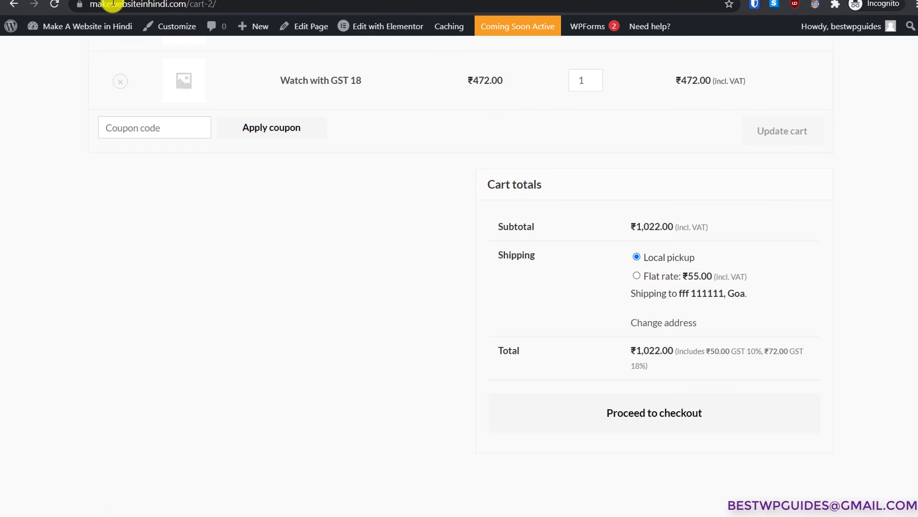
pyautogui.click(60, 4)
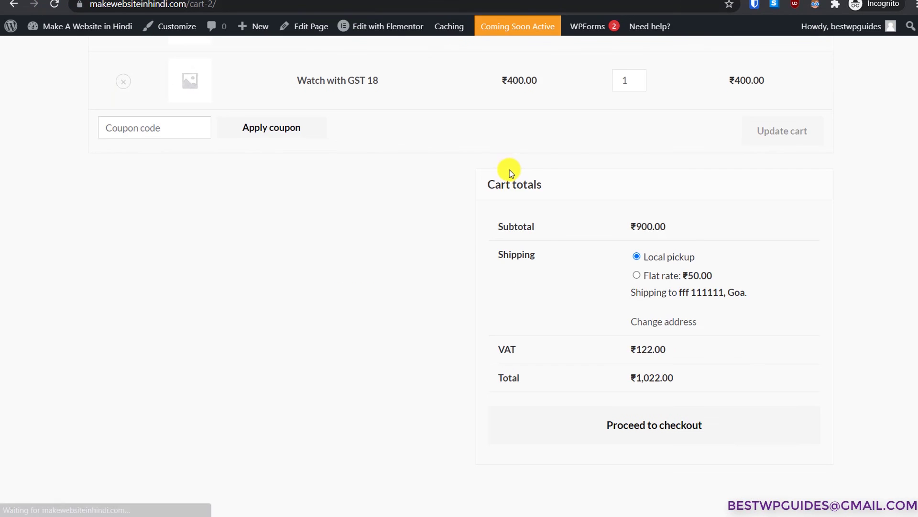
pyautogui.scroll(-1, 510, 168)
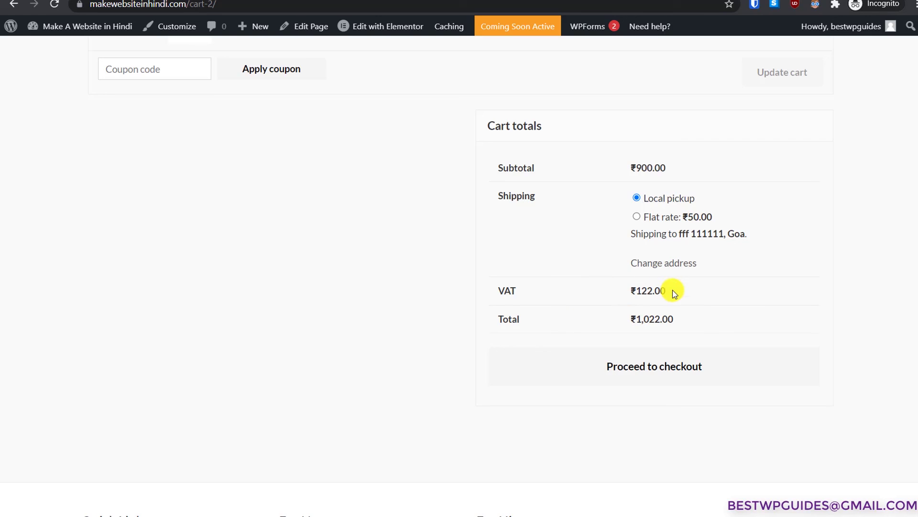
pyautogui.moveTo(667, 296); pyautogui.dragTo(616, 291)
pyautogui.click(493, 291)
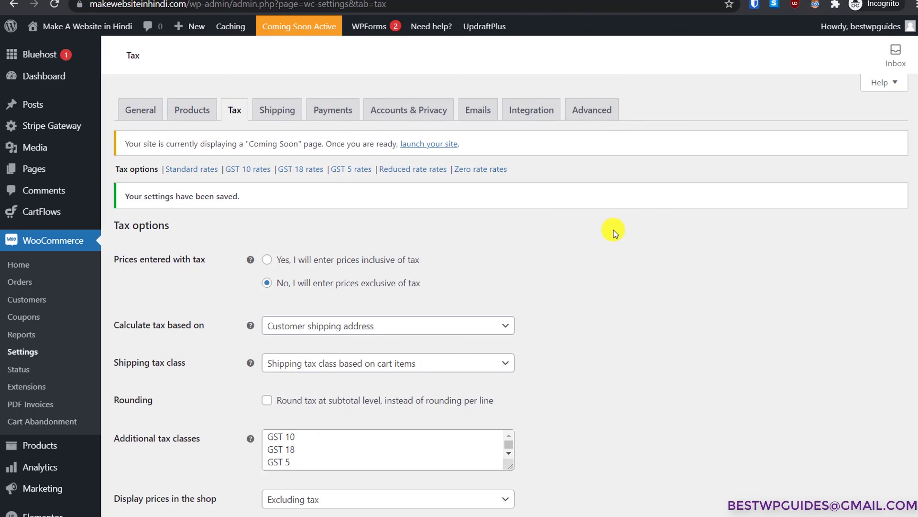
# Set the display of tax totals to Itemized, save the tax options and reload the cart.
pyautogui.scroll(-4, 614, 233)
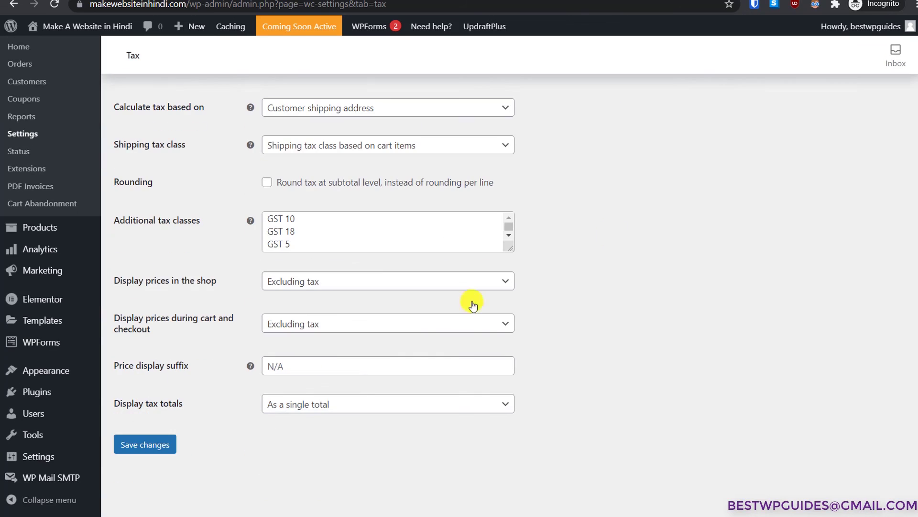
pyautogui.click(335, 404)
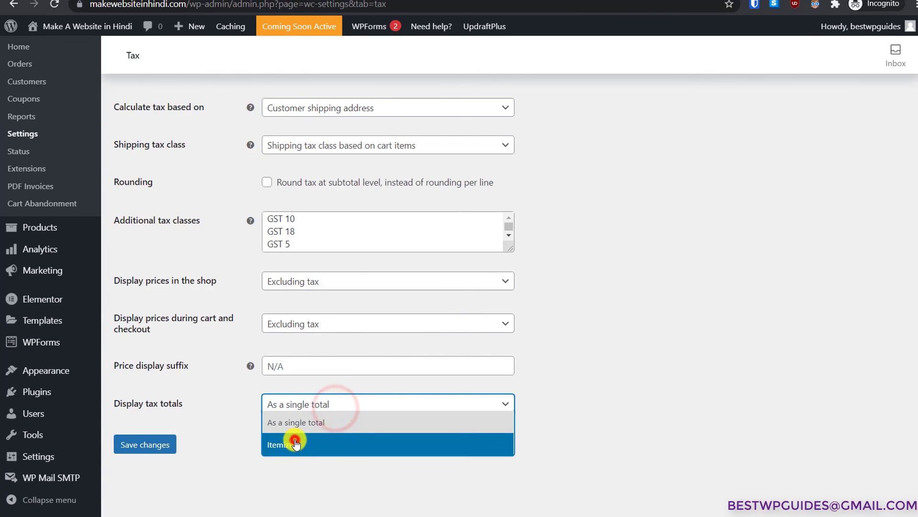
pyautogui.click(295, 440)
pyautogui.click(128, 443)
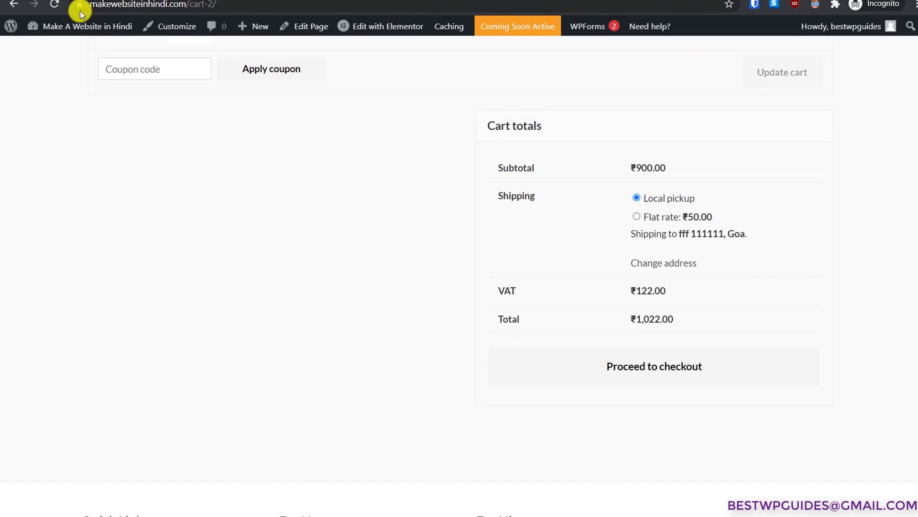
pyautogui.click(53, 5)
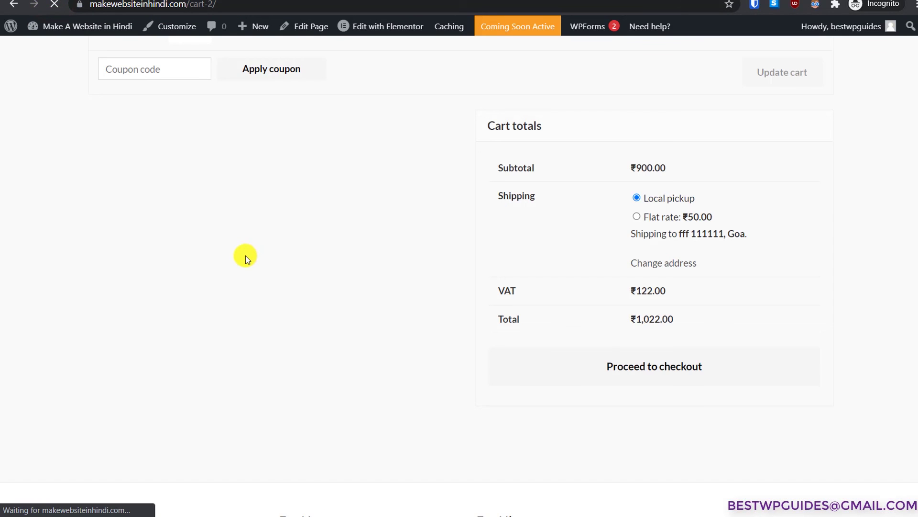